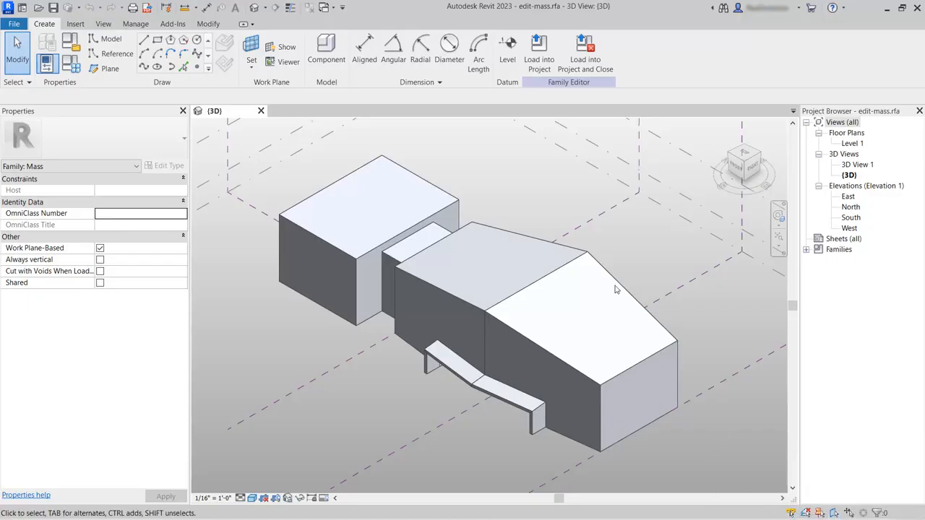
Raise the top face of the separate box mass and set its height to 50 feet
left_click(363, 209)
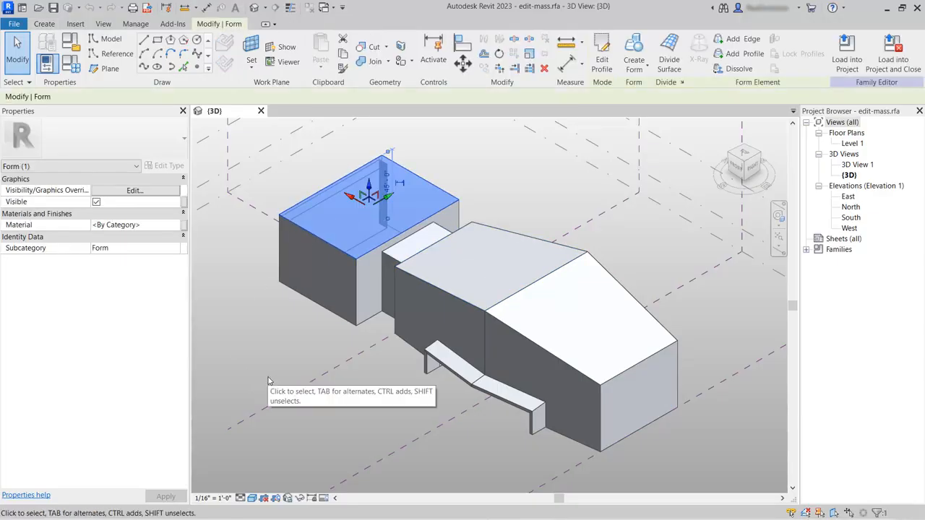
scroll(305, 155, "up", 5)
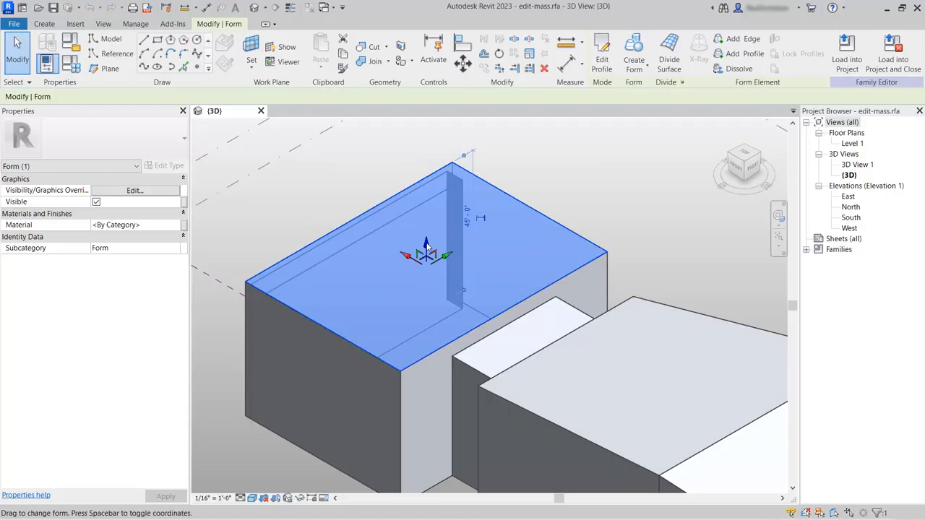
left_click_drag(425, 245, 425, 210)
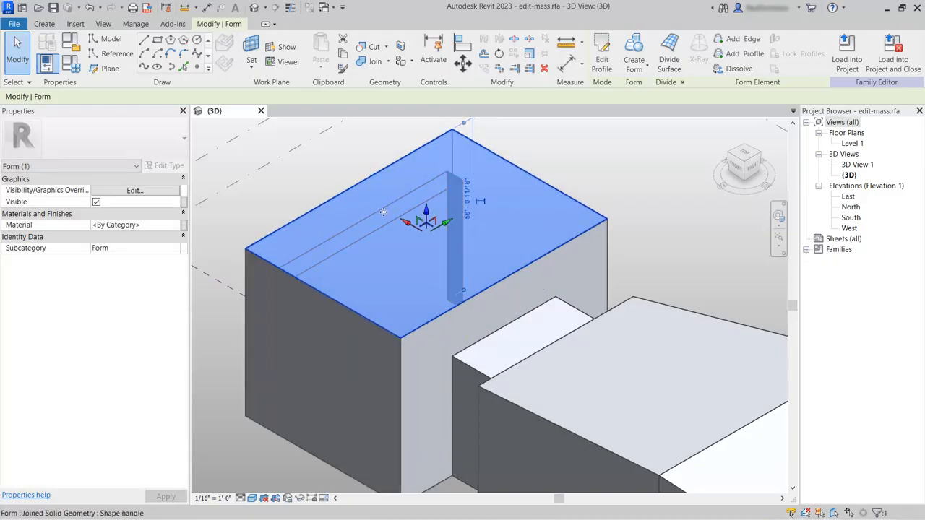
left_click(469, 205)
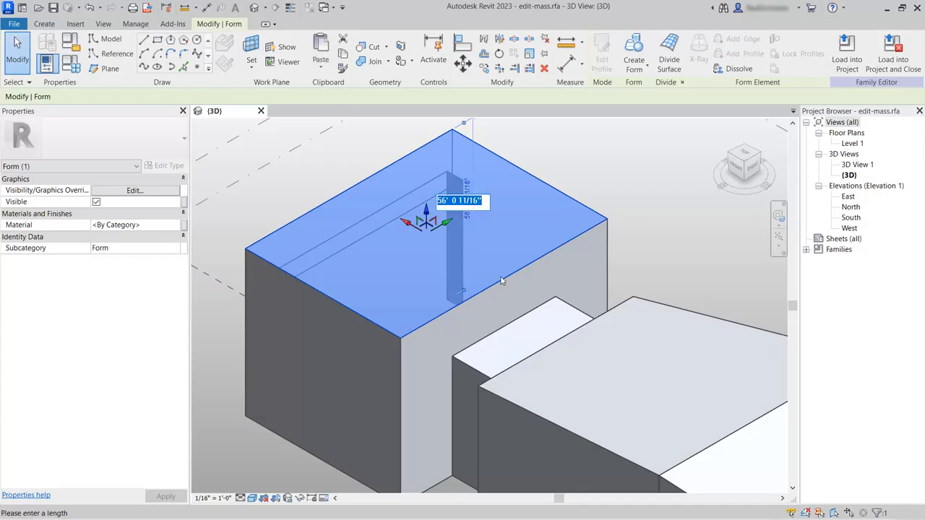
type("50")
key("Return")
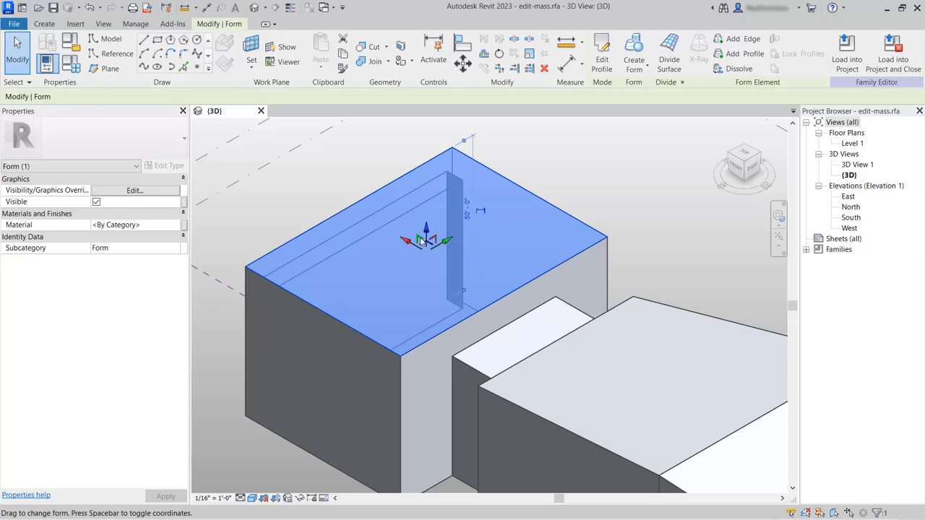
Try skewing the box by shifting its top face sideways within one plane, and undo the move
left_click_drag(425, 246, 381, 235)
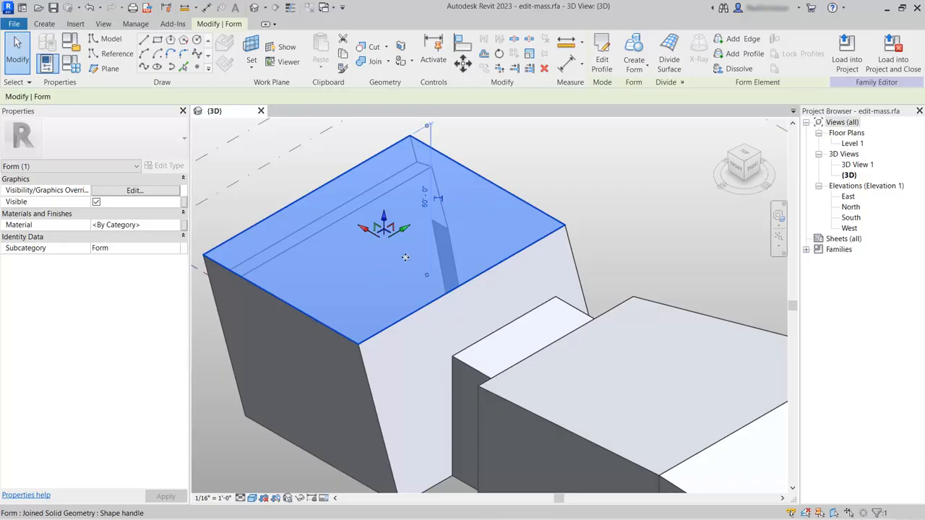
left_click(92, 12)
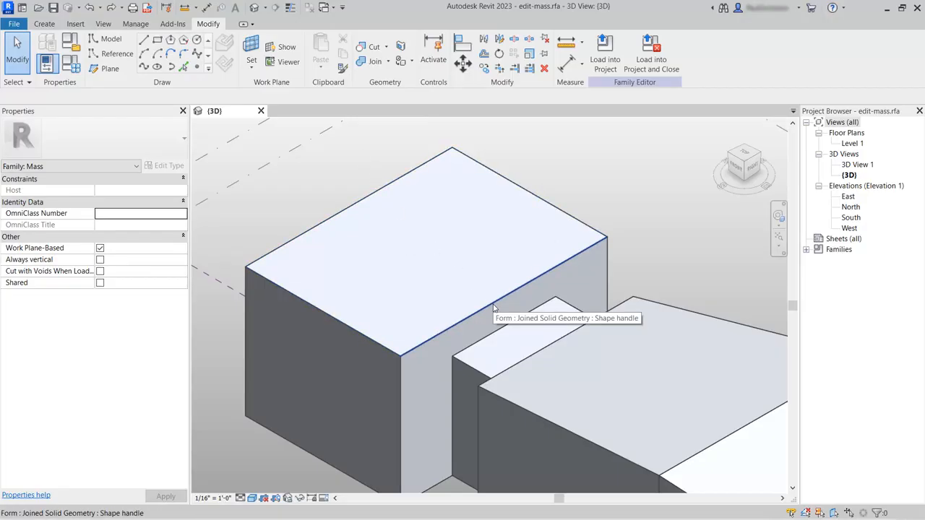
Slope the box's roof by lowering its top edge beside the connecting block to a height of 40 feet
left_click(427, 275)
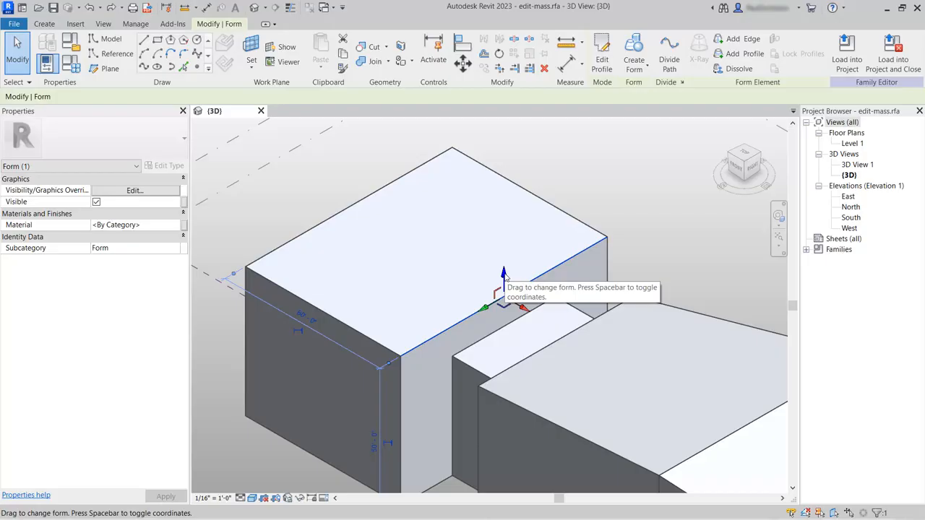
left_click_drag(504, 275, 507, 209)
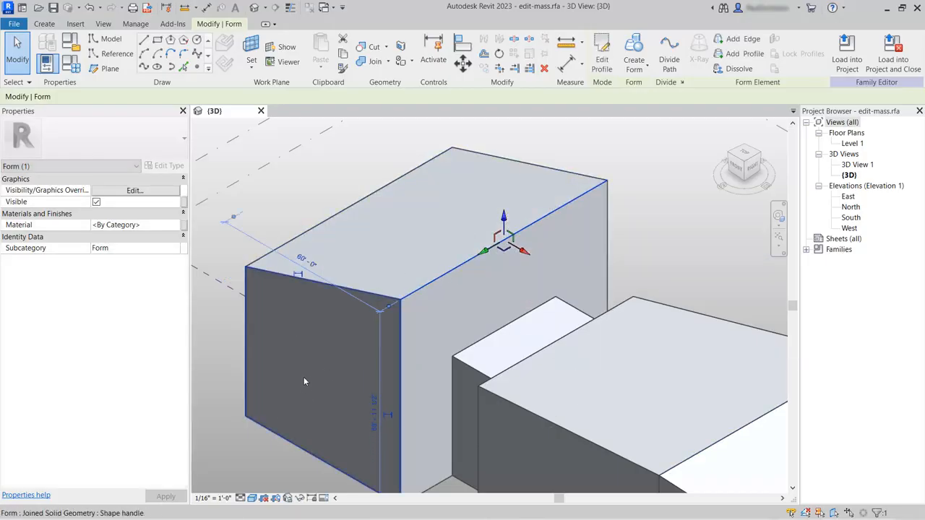
middle_click_drag(318, 344, 334, 323, "shift")
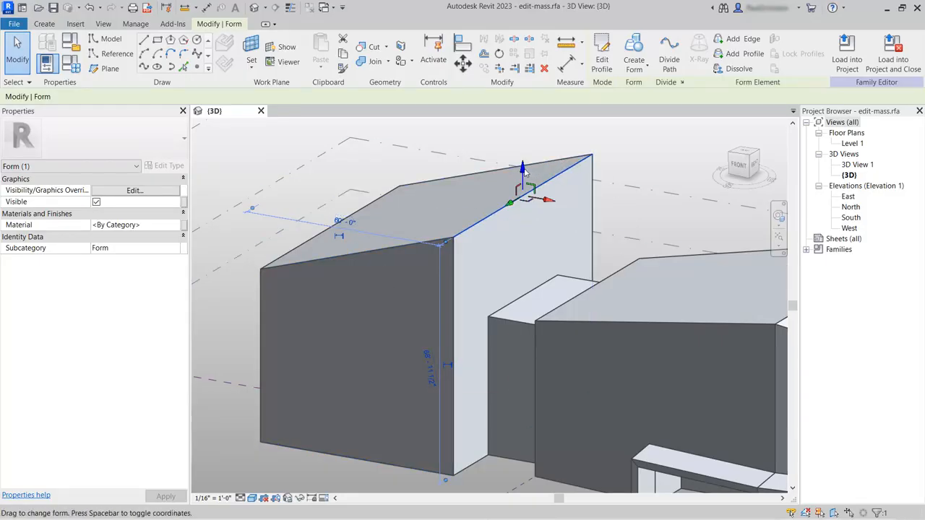
left_click_drag(522, 168, 561, 269)
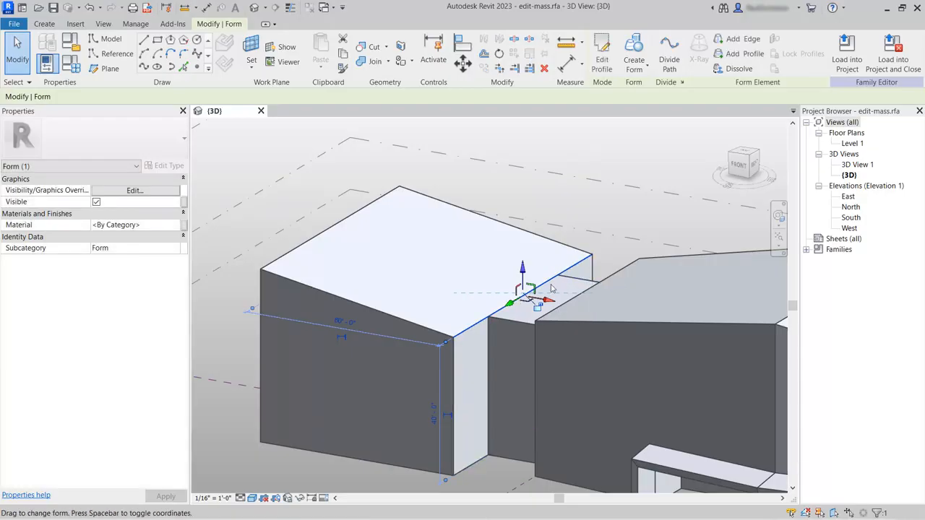
middle_click_drag(477, 257, 426, 287, "shift")
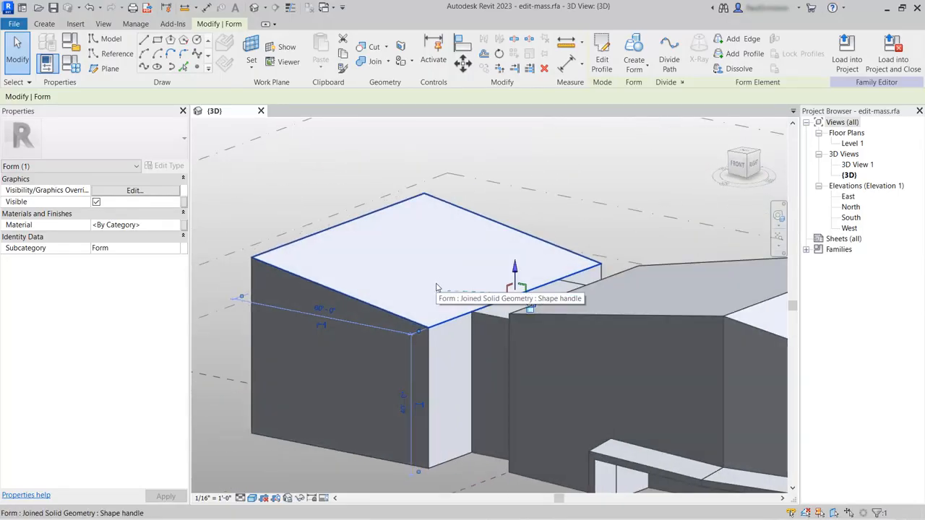
left_click(305, 464)
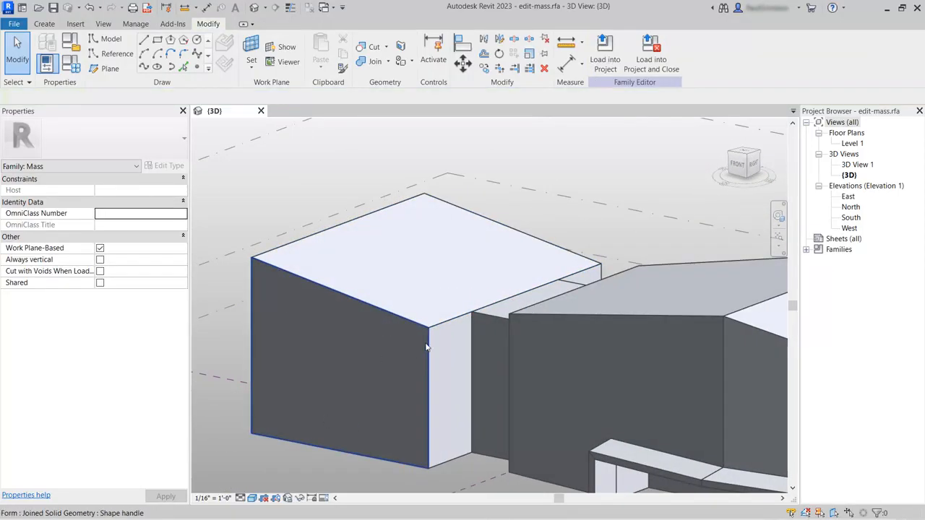
Move the front corner vertex of the lowered roof edge inward along that edge so the side face tapers
left_click(429, 330)
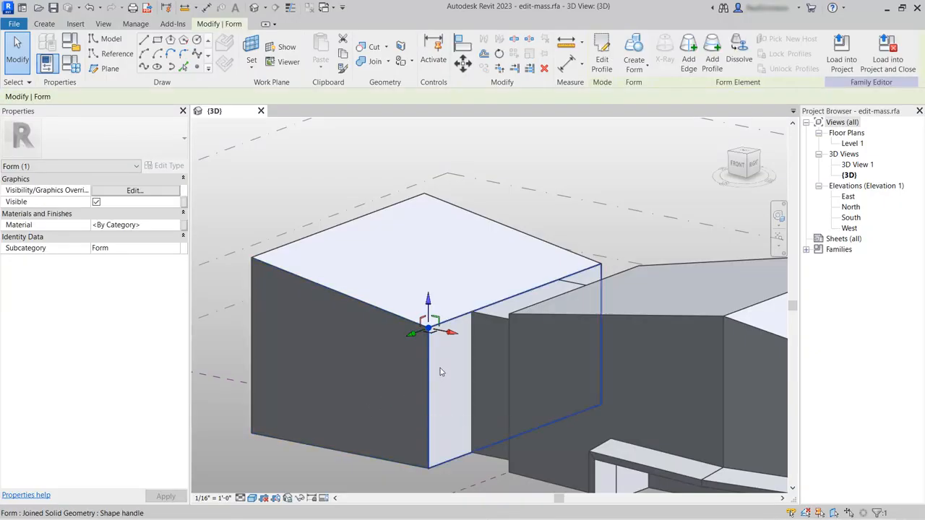
middle_click_drag(454, 382, 383, 377, "shift")
left_click_drag(382, 360, 407, 354)
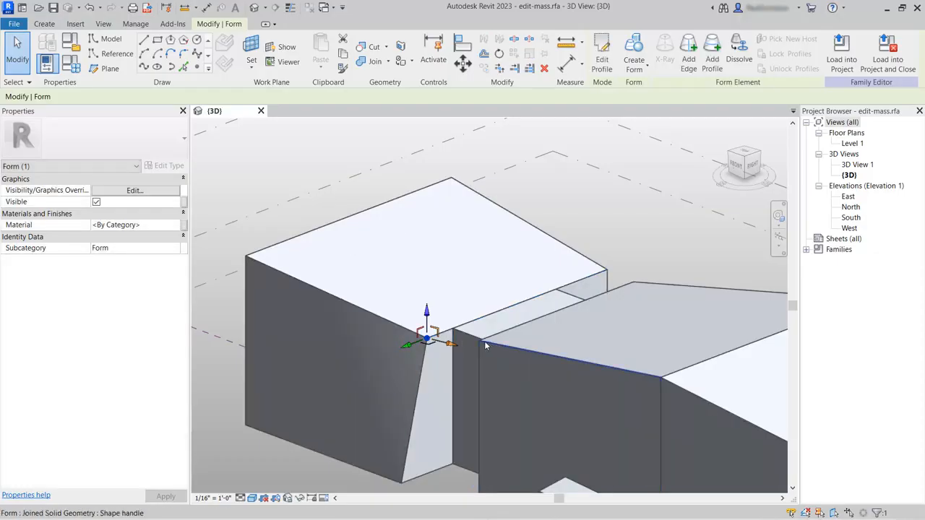
Move the rear corner vertex of the lowered roof edge inward along that edge to taper the opposite side
middle_click_drag(620, 344, 496, 363, "shift")
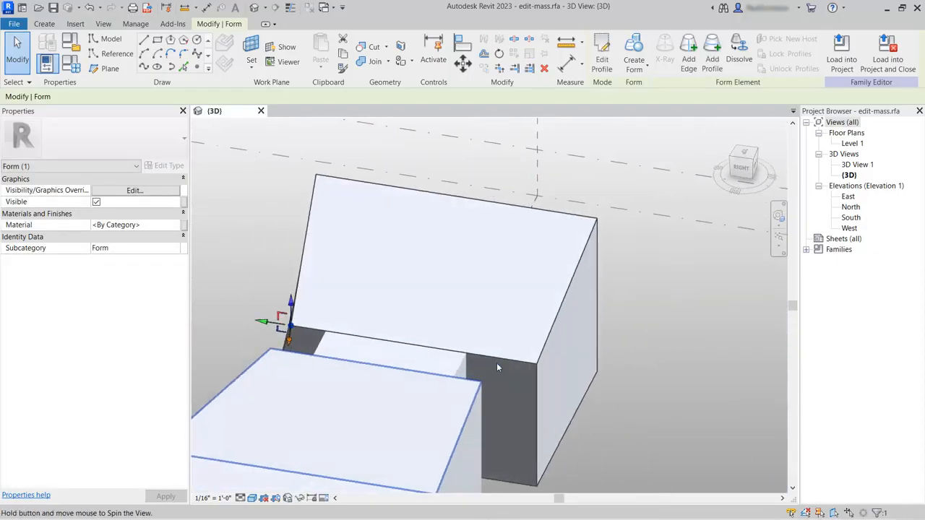
left_click(536, 367)
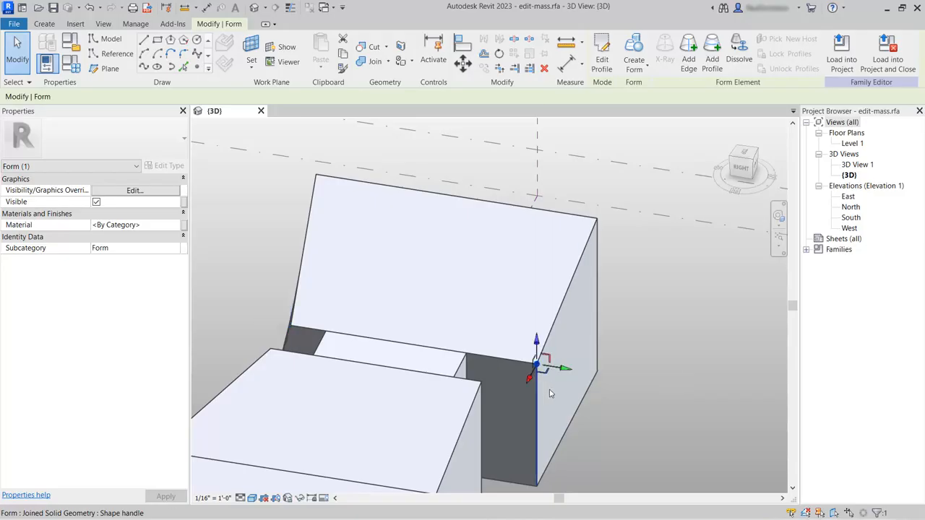
left_click_drag(564, 370, 530, 361)
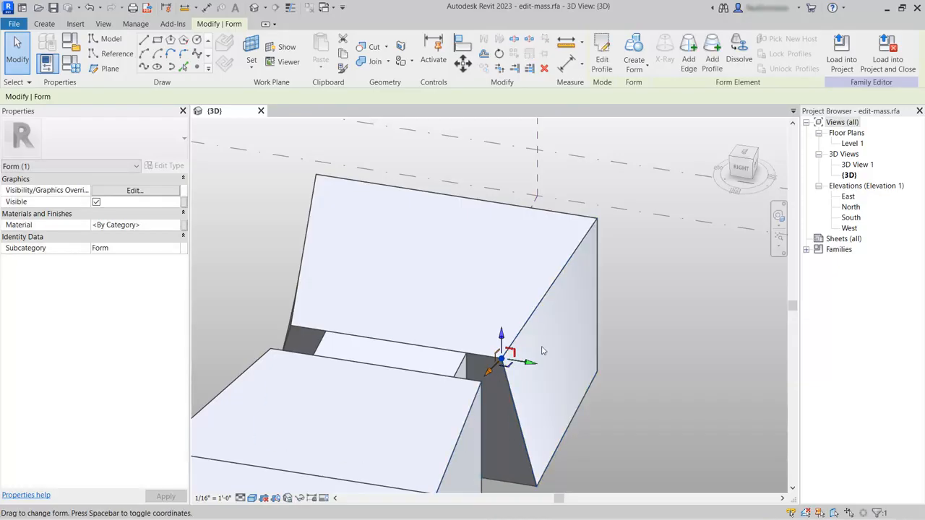
middle_click_drag(615, 385, 232, 321, "shift")
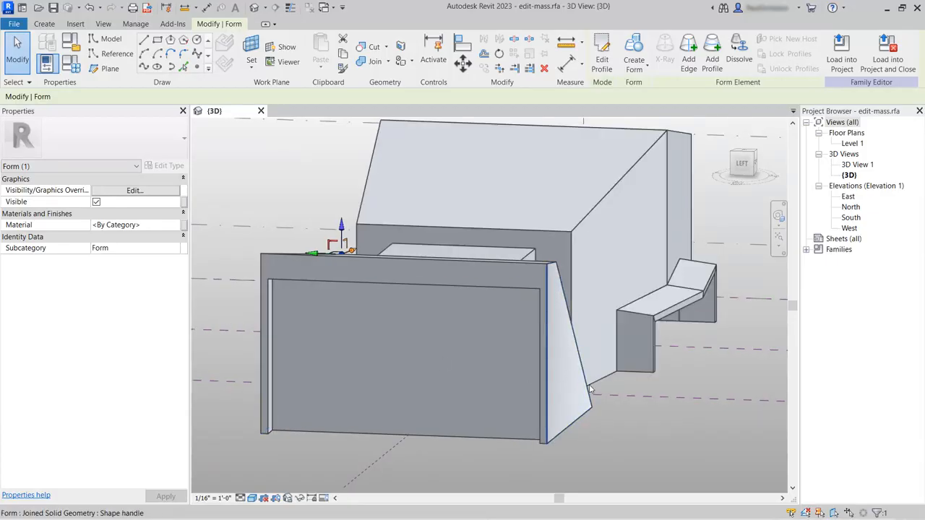
middle_click_drag(342, 386, 462, 362, "shift")
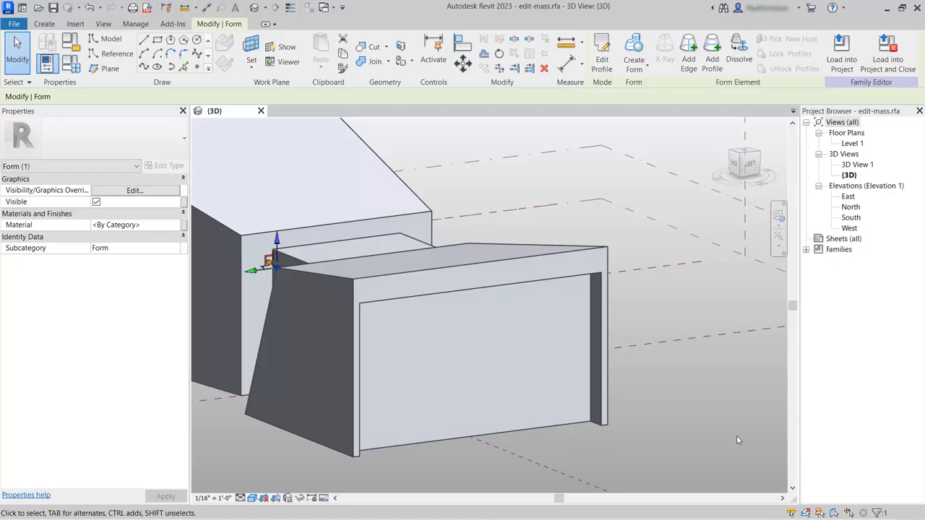
key("Escape")
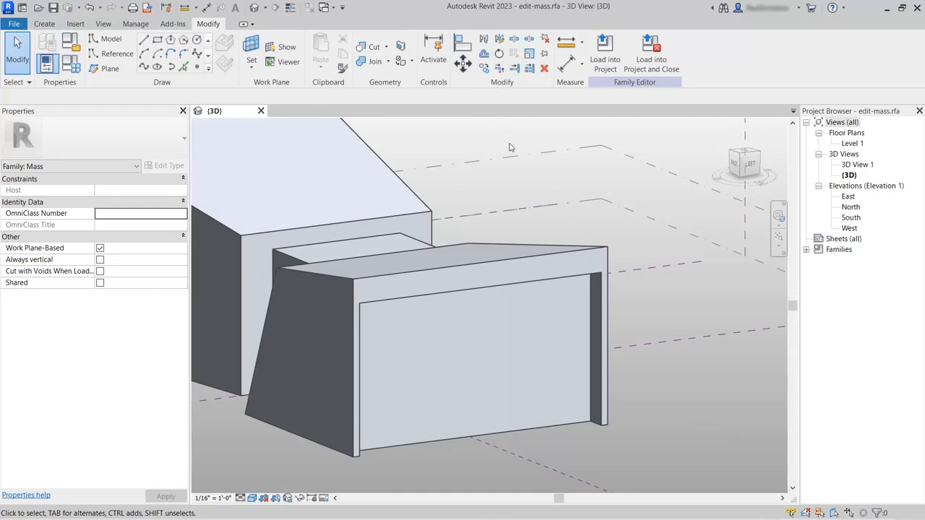
Scale the recessed end face of the box graphically from the midpoint of its bottom edge, using its lower corner as reference and 25 as the new distance
left_click(505, 344)
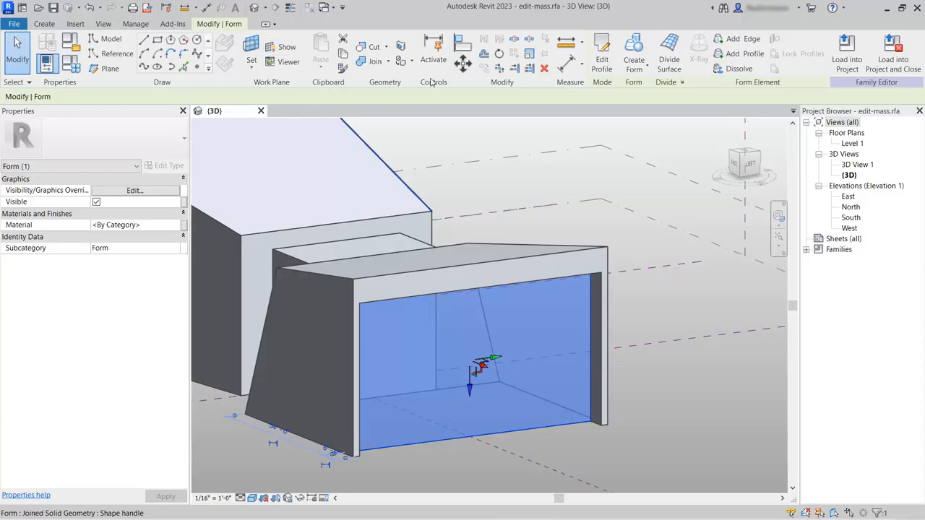
left_click(529, 55)
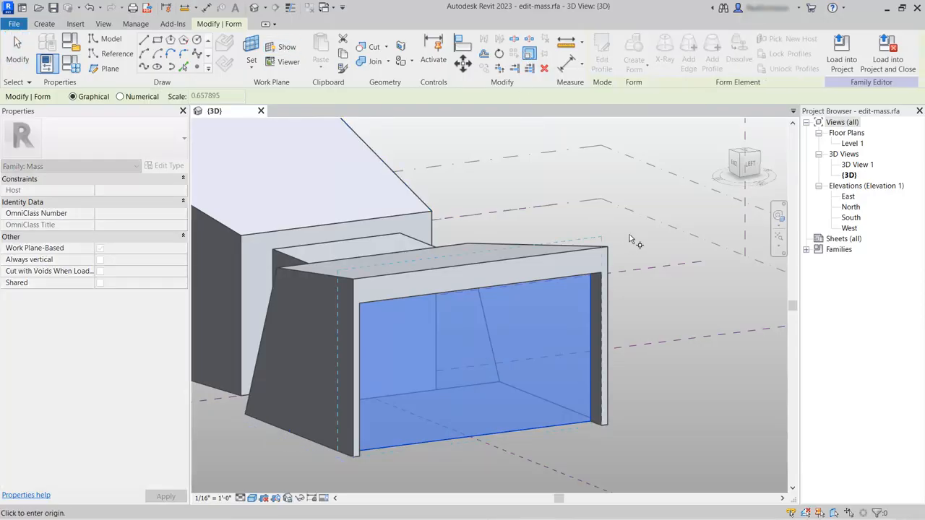
left_click(471, 440)
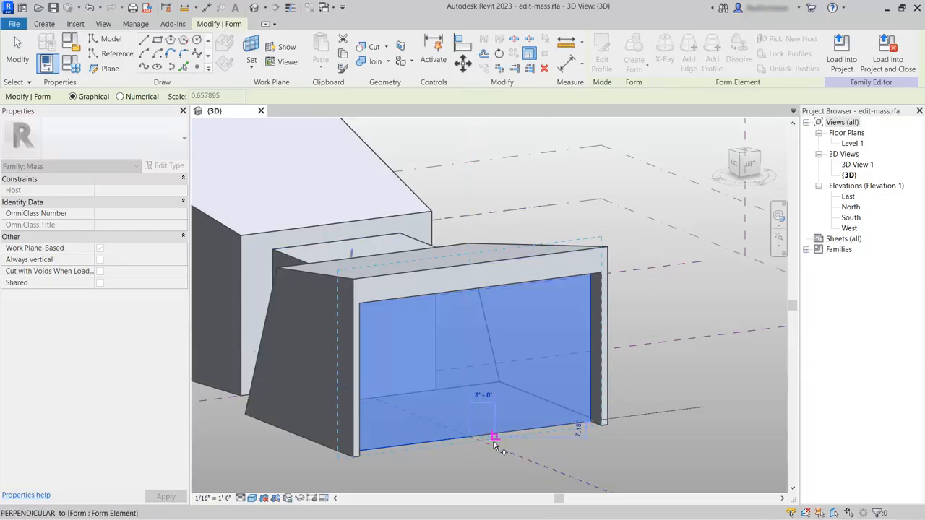
left_click(591, 422)
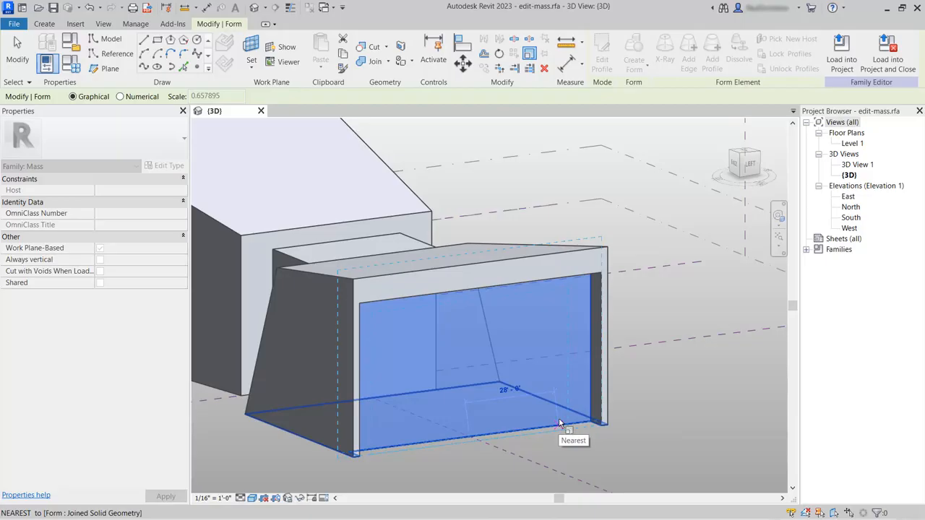
type("25")
key("Return")
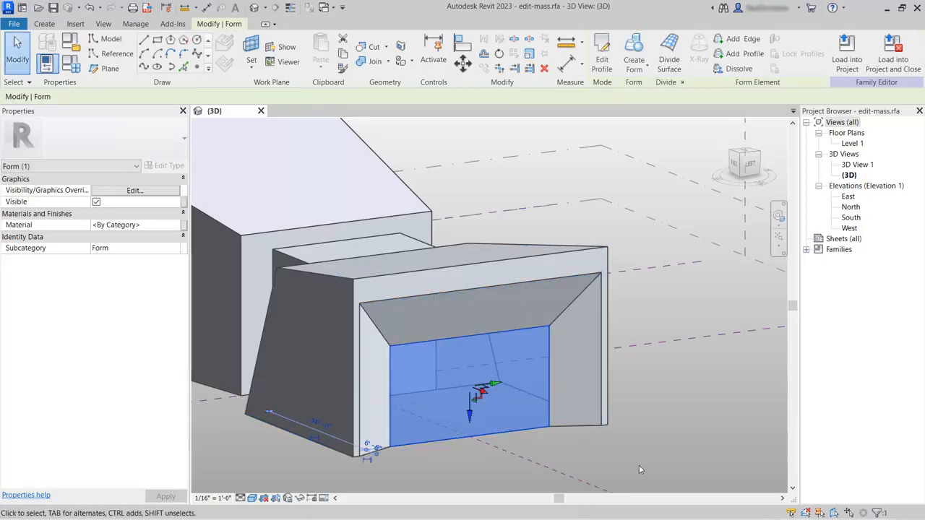
middle_click_drag(642, 455, 538, 482, "shift")
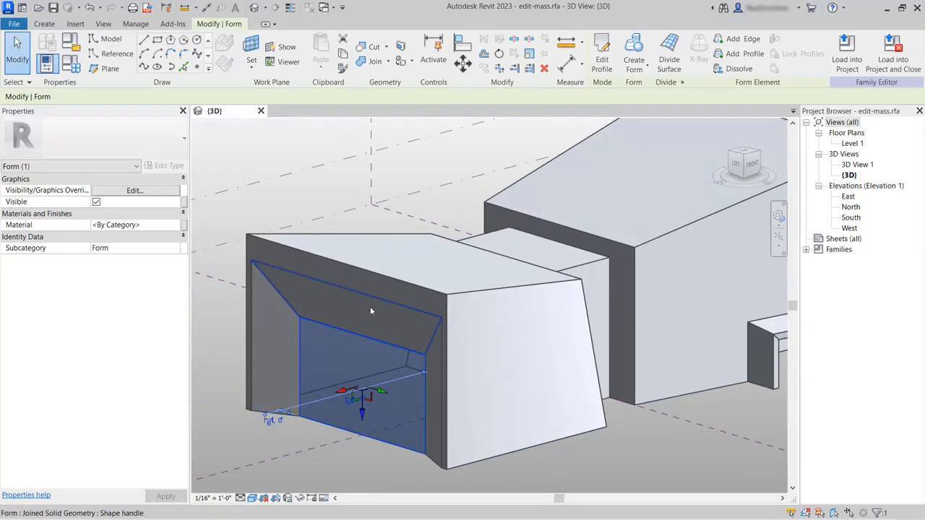
left_click(608, 466)
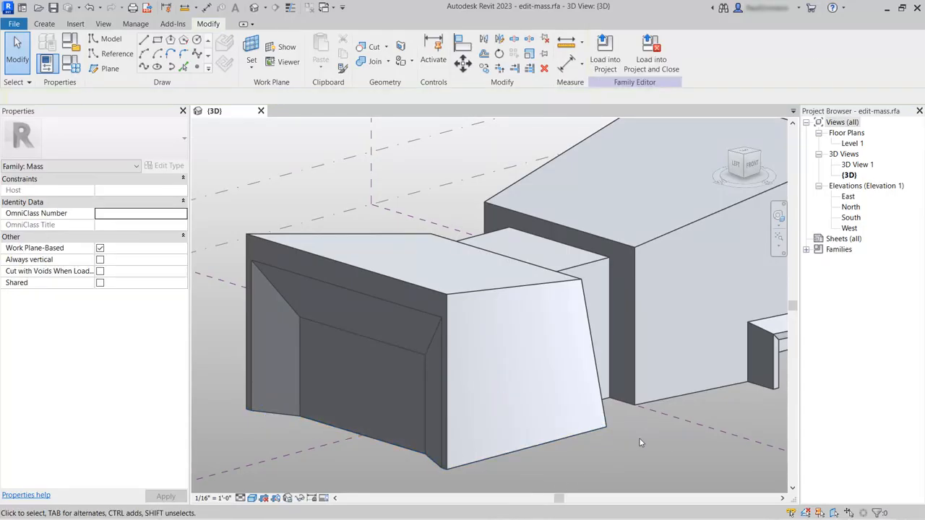
Turn on X-Ray for the canopy form attached to the main mass's long side wall
scroll(335, 376, "down", 2)
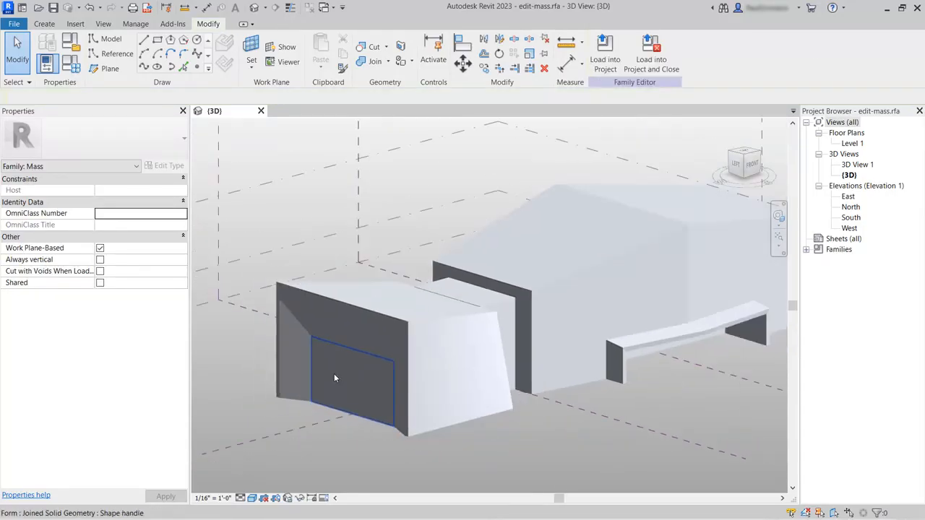
scroll(607, 423, "up", 5)
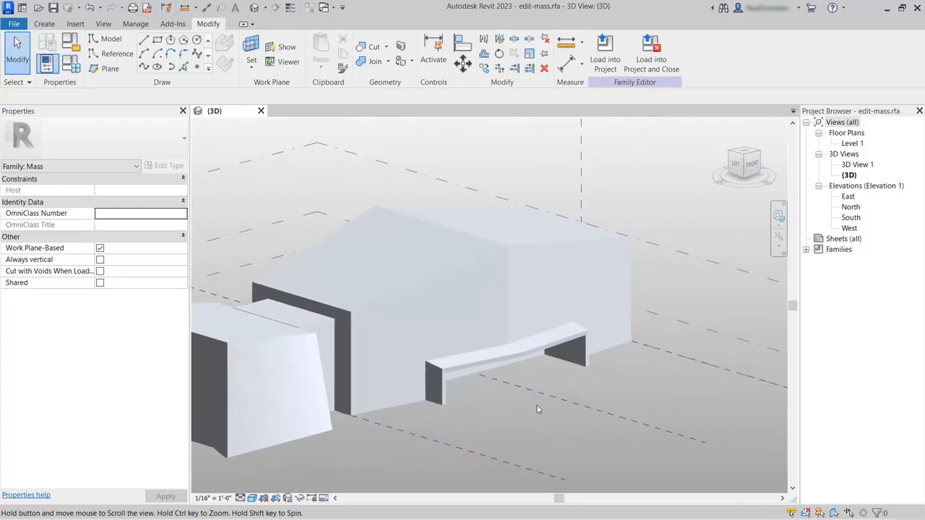
scroll(616, 367, "up", 4)
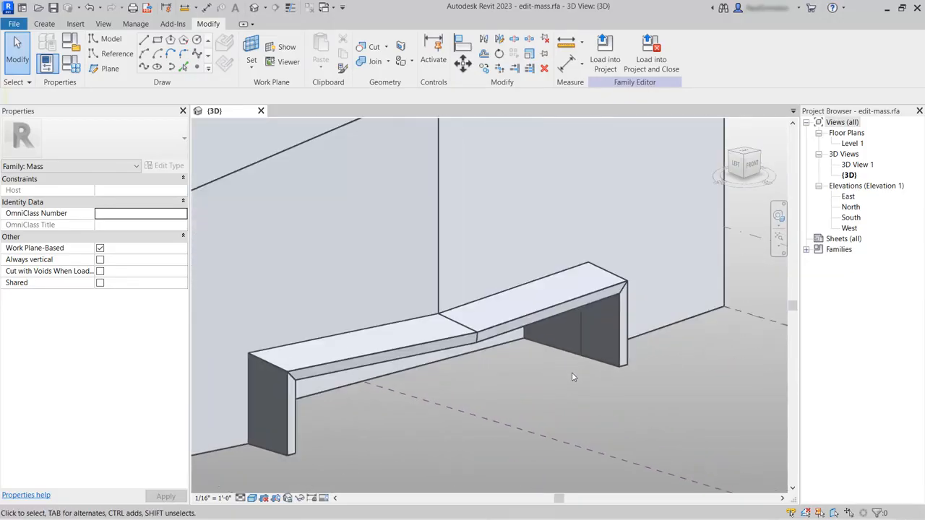
left_click(519, 319)
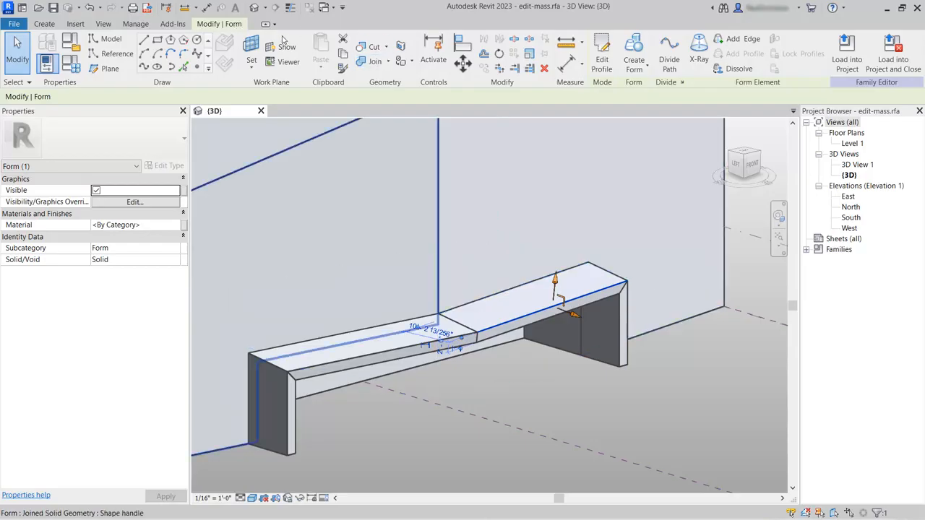
left_click(701, 55)
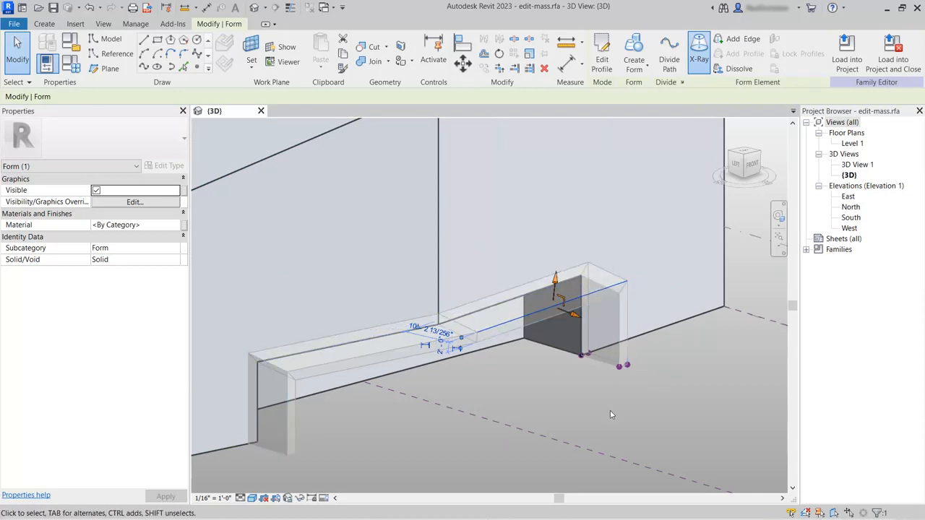
Set the spacing between the two outer bottom vertices of the canopy's end leg to 1 foot, thinning its outer edge
scroll(654, 387, "up", 6)
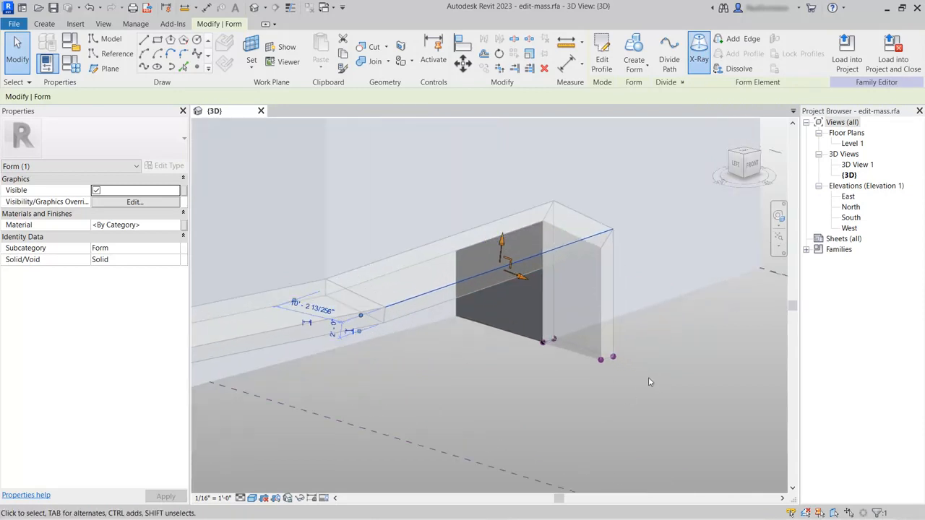
scroll(619, 318, "up", 2)
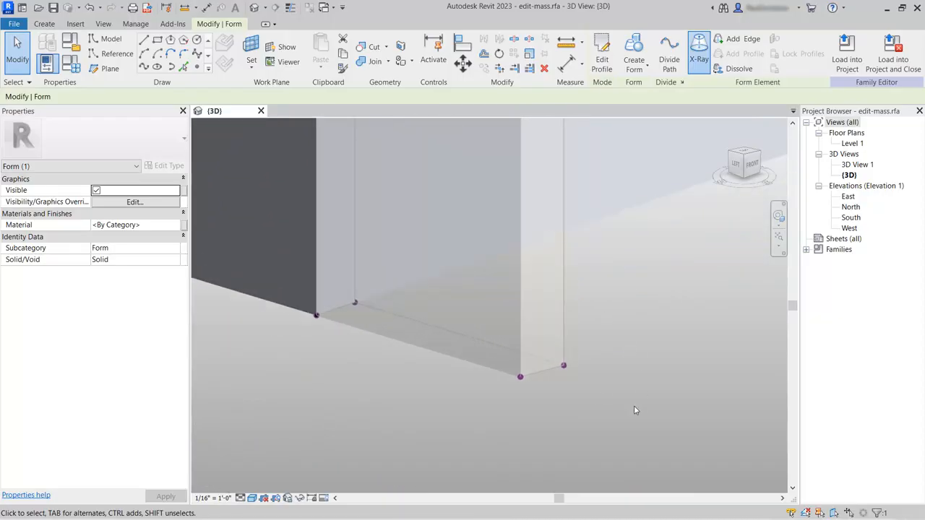
left_click(564, 367)
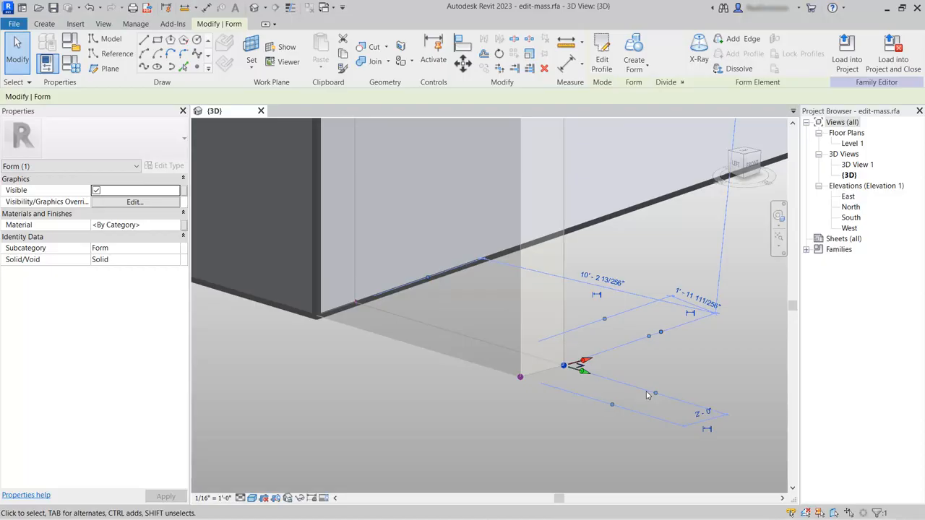
left_click(703, 417)
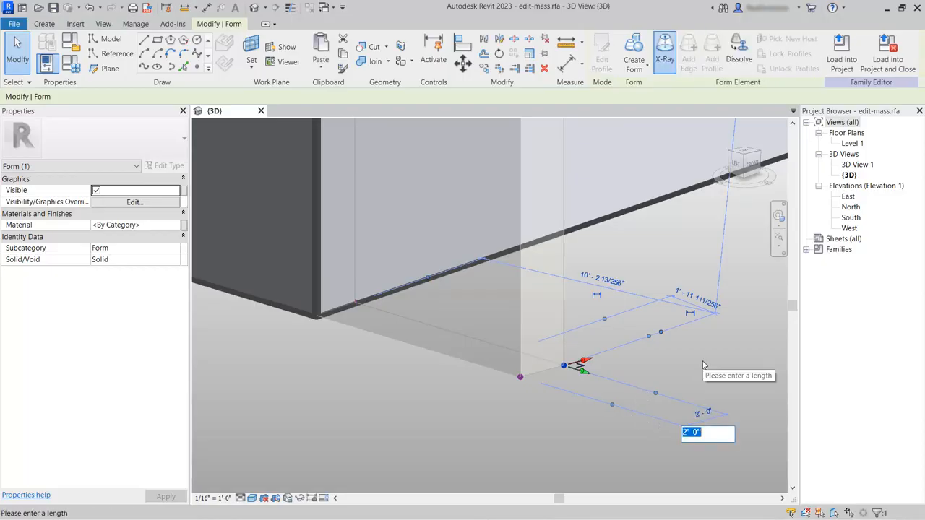
type("1")
key("Return")
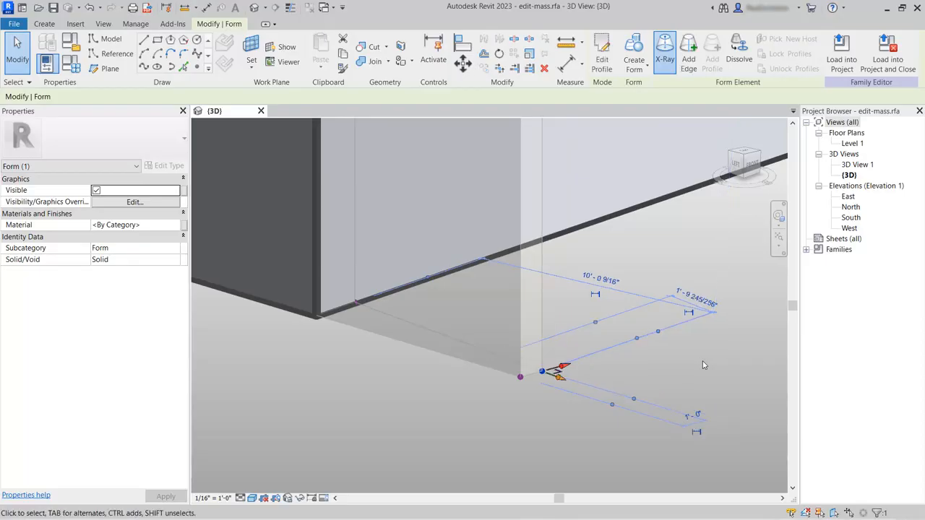
middle_click_drag(523, 434, 460, 424, "shift")
middle_click_drag(508, 404, 686, 347)
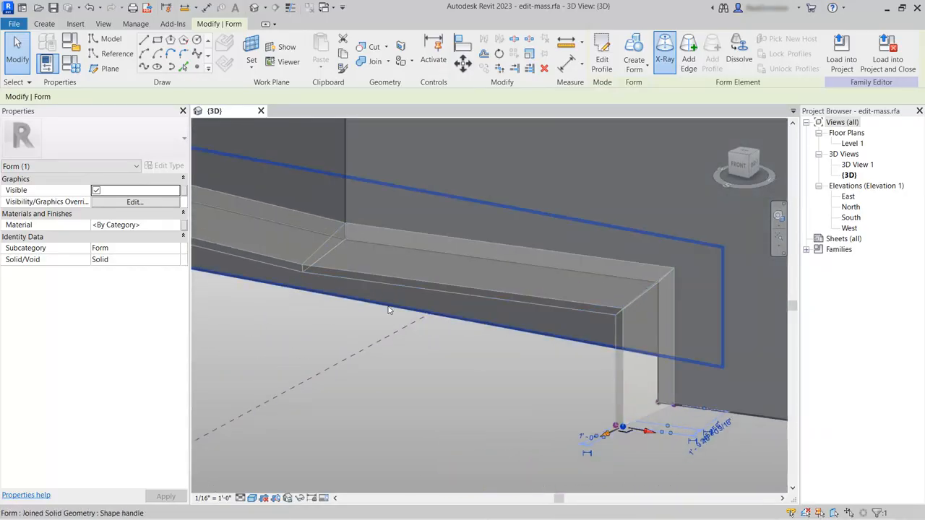
key("Escape")
Add a vertical edge near the middle of the outer face of the canopy's end leg
scroll(730, 348, "up", 5)
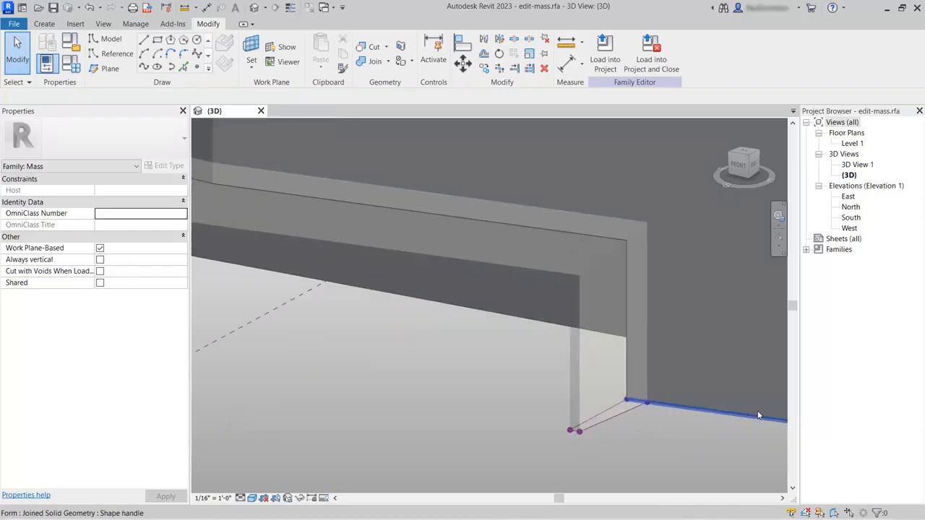
scroll(725, 351, "up", 2)
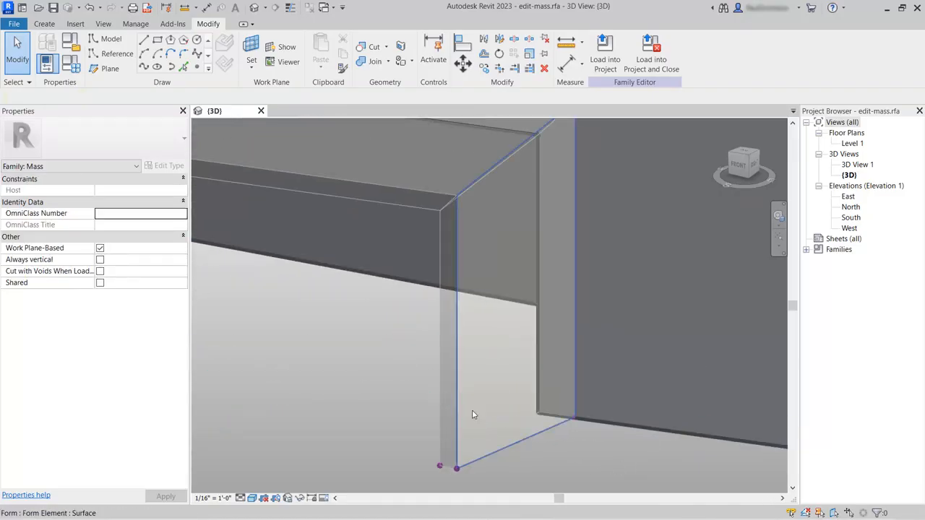
left_click(305, 425)
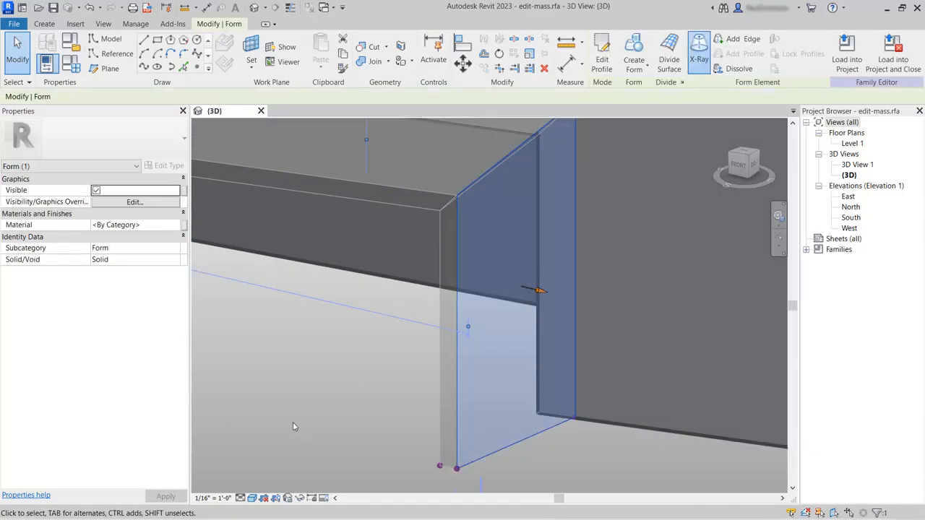
left_click(742, 40)
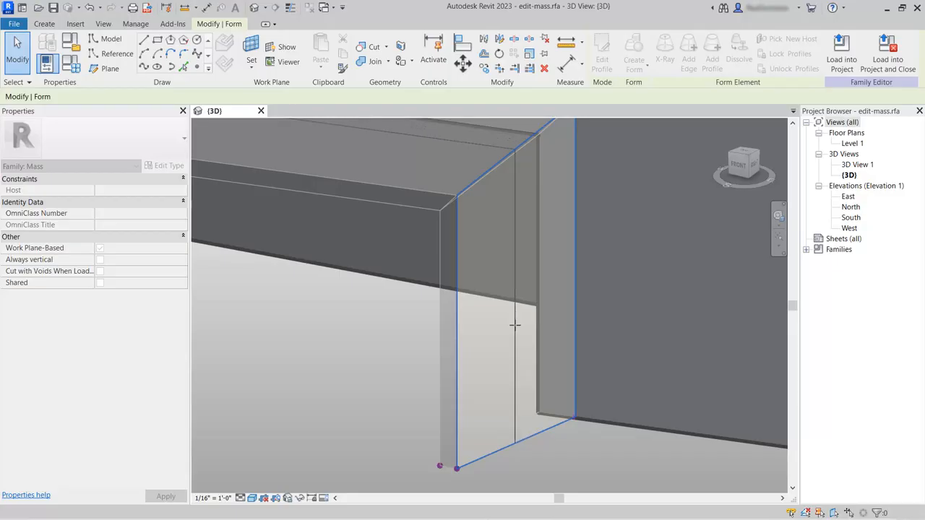
left_click(515, 411)
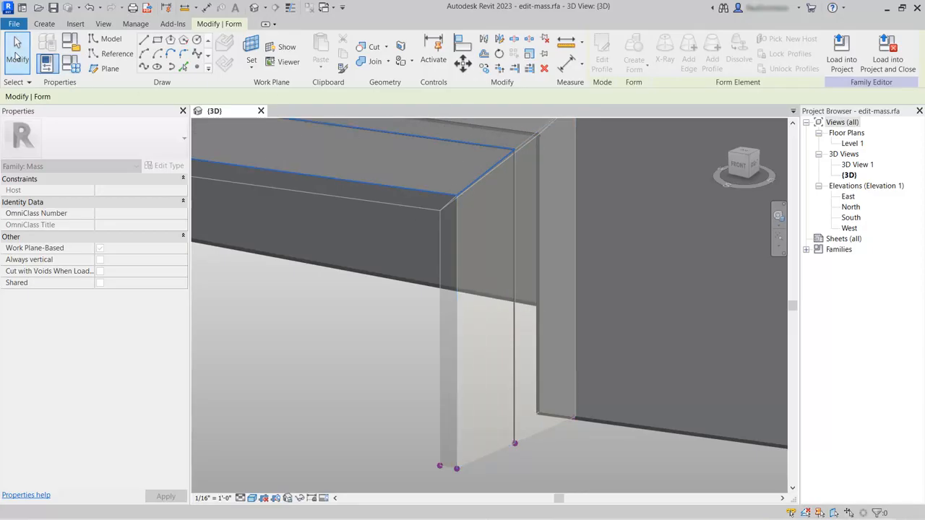
left_click(17, 52)
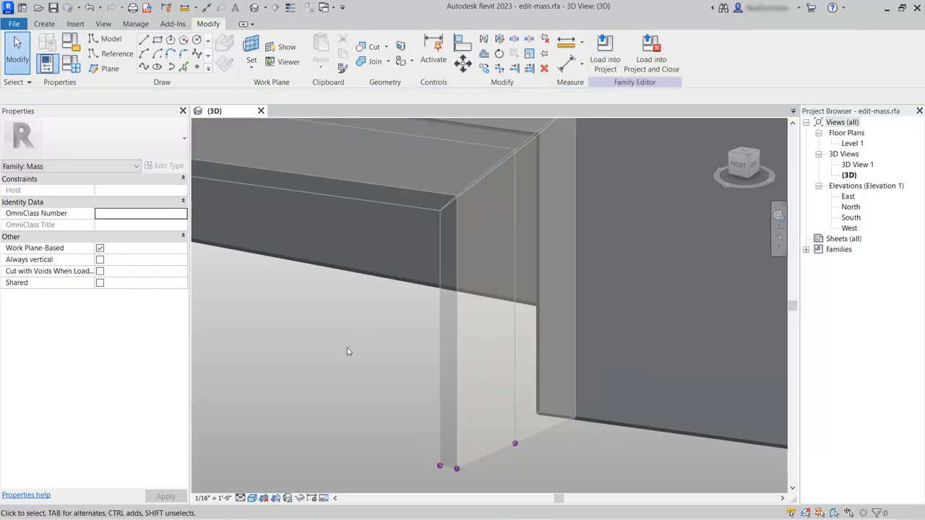
Pull the bottom vertex of the added edge outward so the outer face of the canopy leg bends
left_click(530, 453)
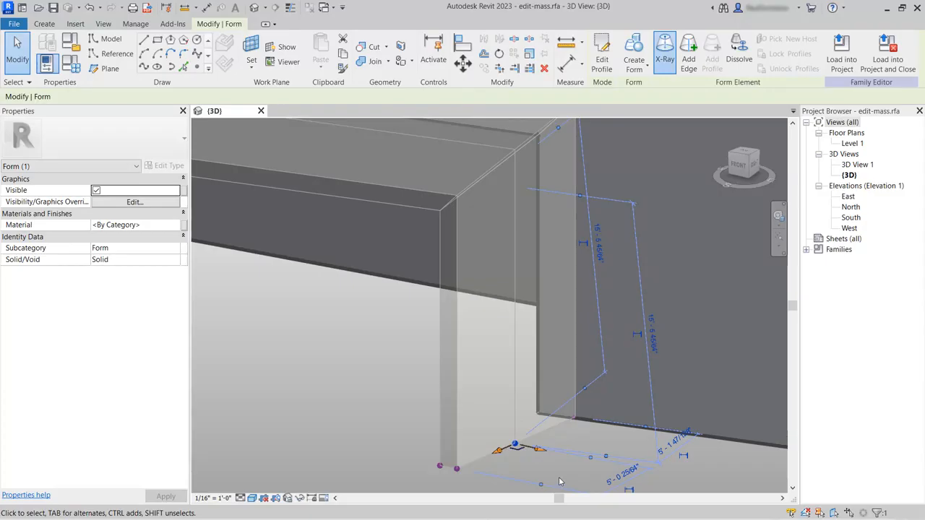
left_click_drag(541, 453, 561, 453)
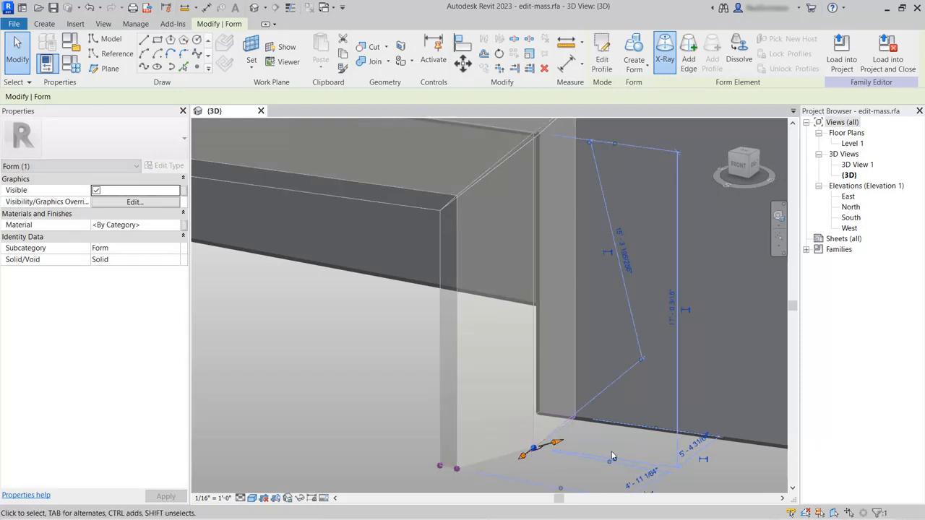
middle_click_drag(351, 400, 429, 401, "shift")
left_click(465, 446)
middle_click_drag(465, 446, 624, 471, "shift")
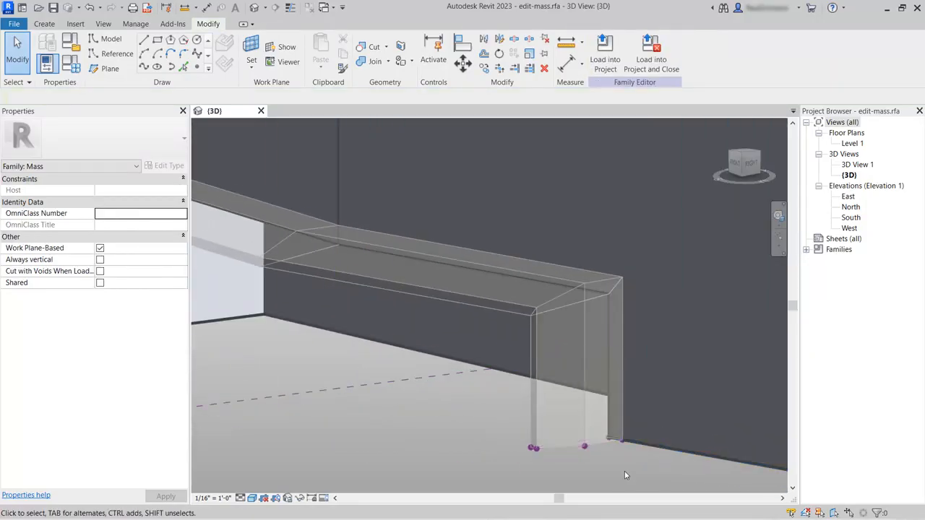
Turn off X-Ray for the canopy form and clear the selection
left_click(575, 409)
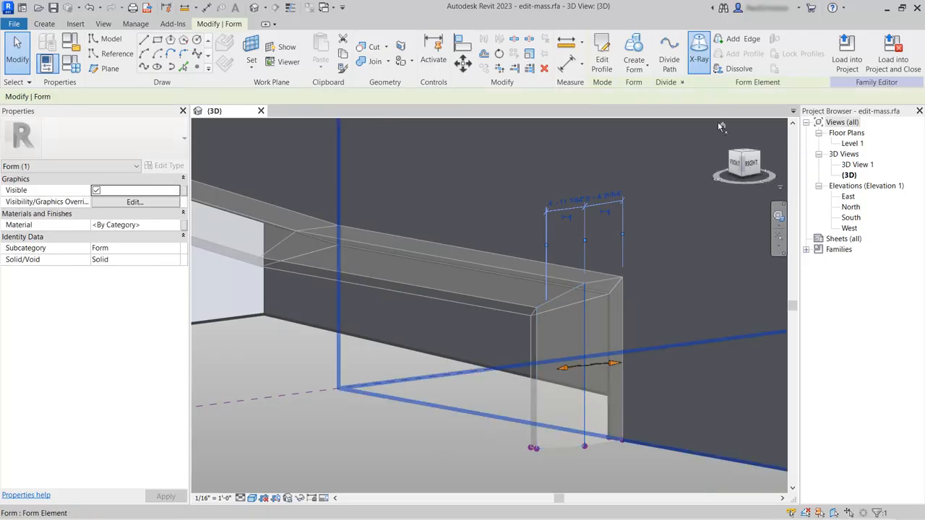
left_click(700, 50)
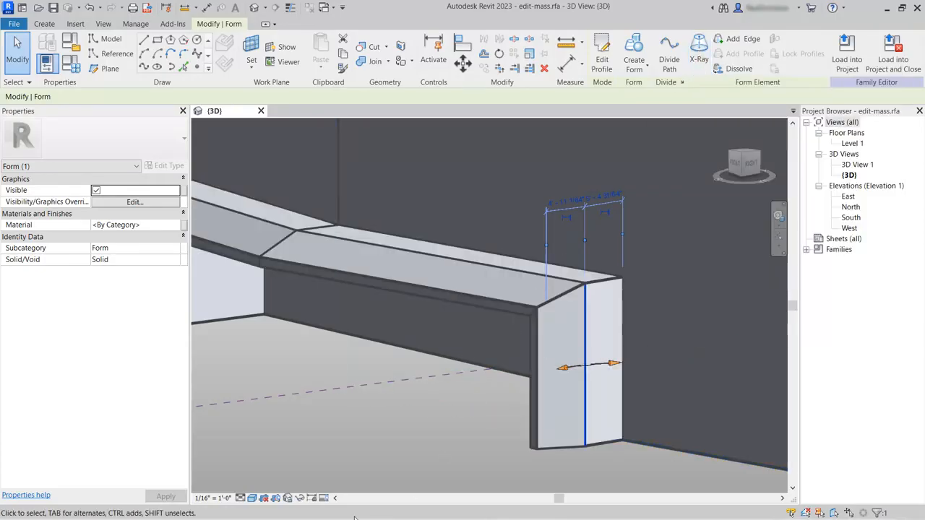
left_click(454, 432)
middle_click_drag(477, 429, 573, 503, "shift")
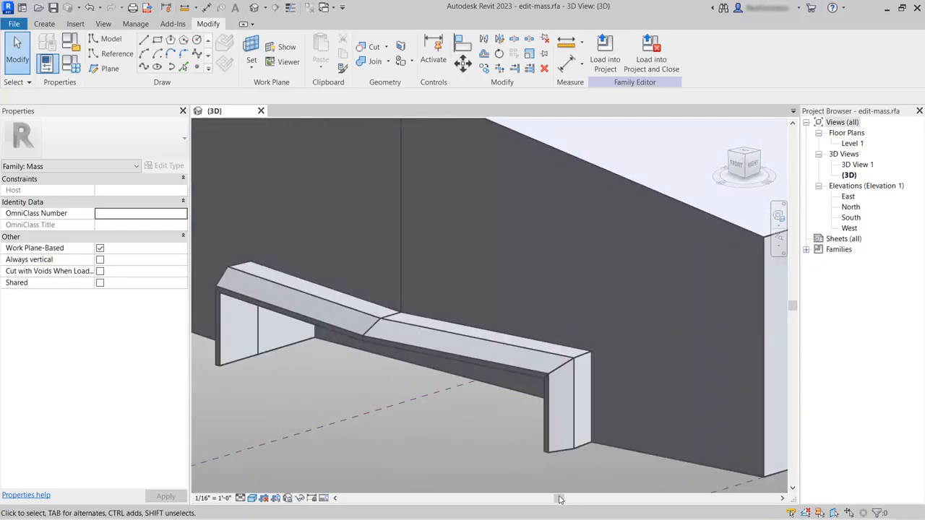
scroll(360, 462, "down", 6)
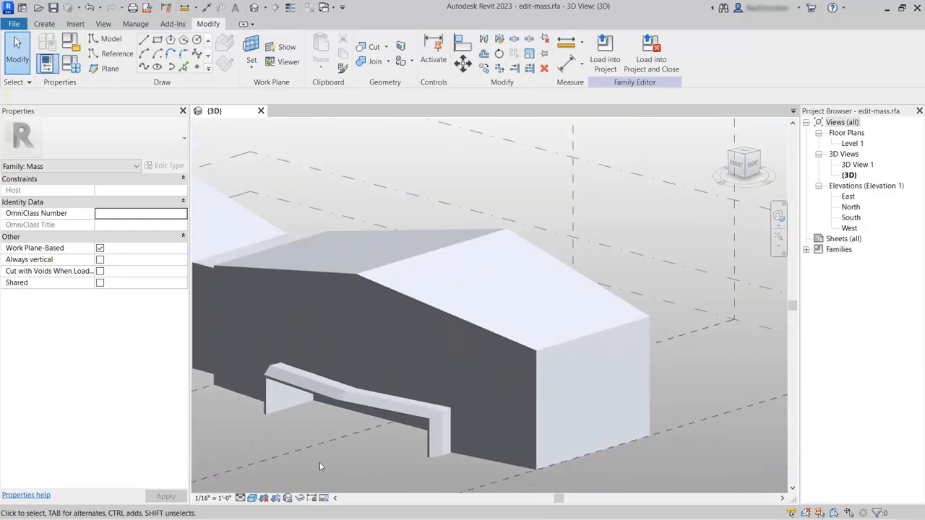
middle_click_drag(349, 463, 402, 448)
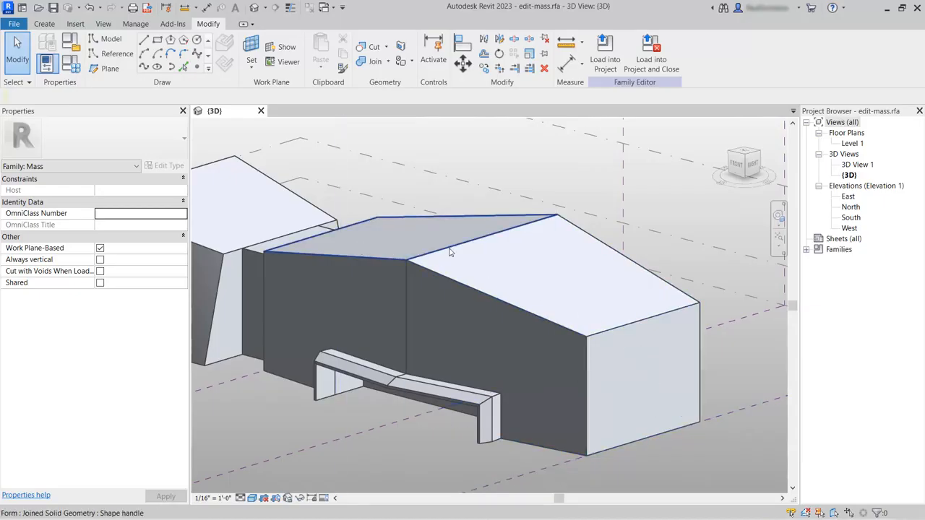
Start editing the profile of the main mass's rectangular end face
left_click(647, 337)
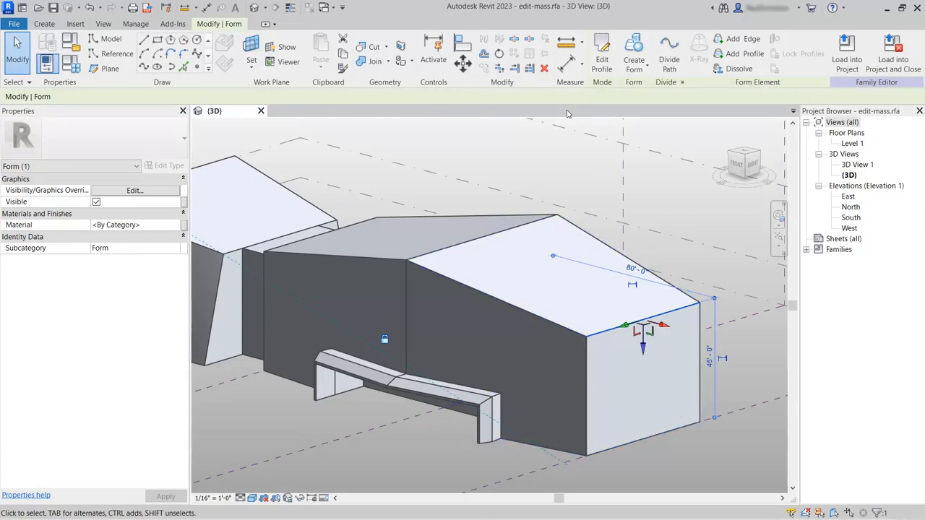
left_click(606, 52)
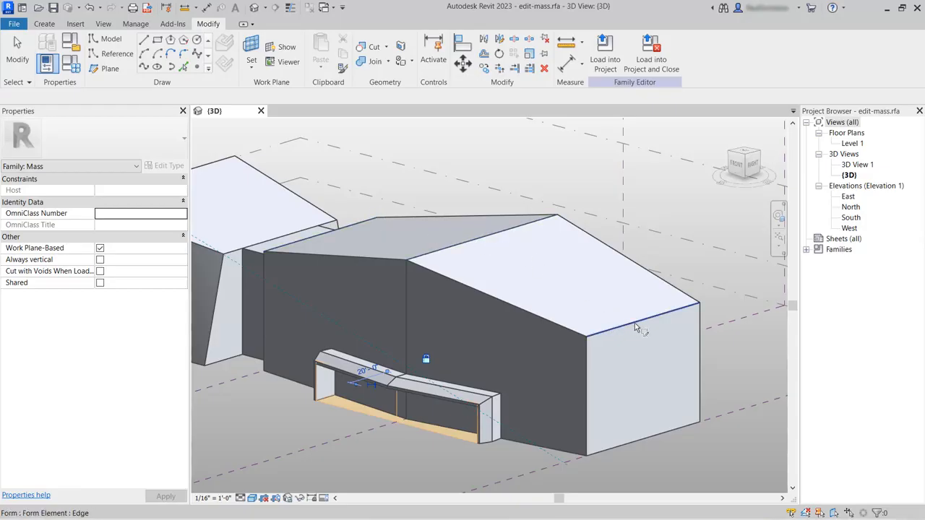
double_click(653, 418)
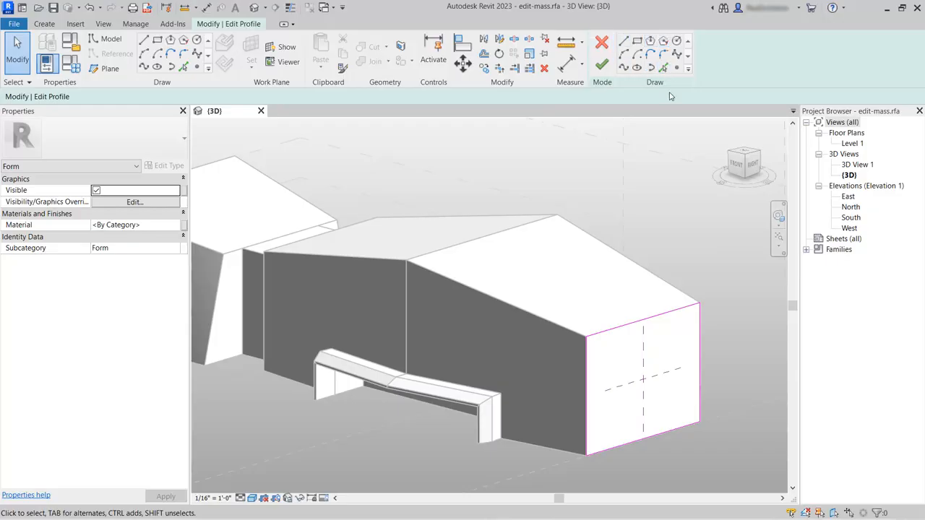
Draw a diagonal line across the profile's upper front corner, starting 11 feet along the top edge and ending on the vertical edge at 135°
left_click(624, 42)
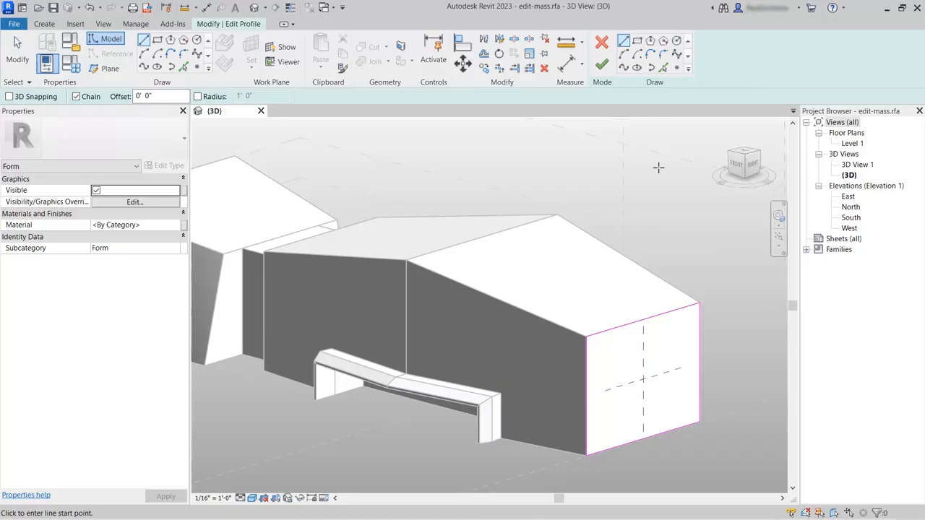
scroll(662, 344, "up", 3)
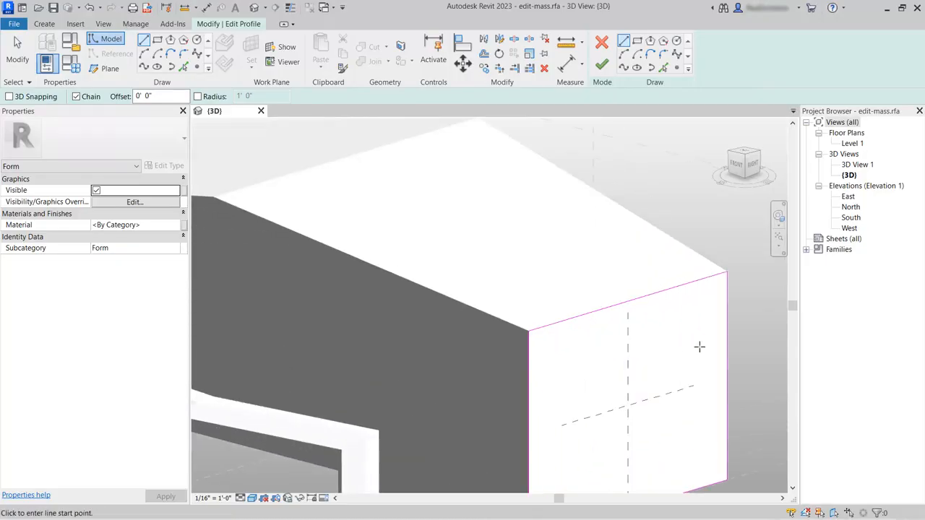
scroll(699, 347, "up", 2)
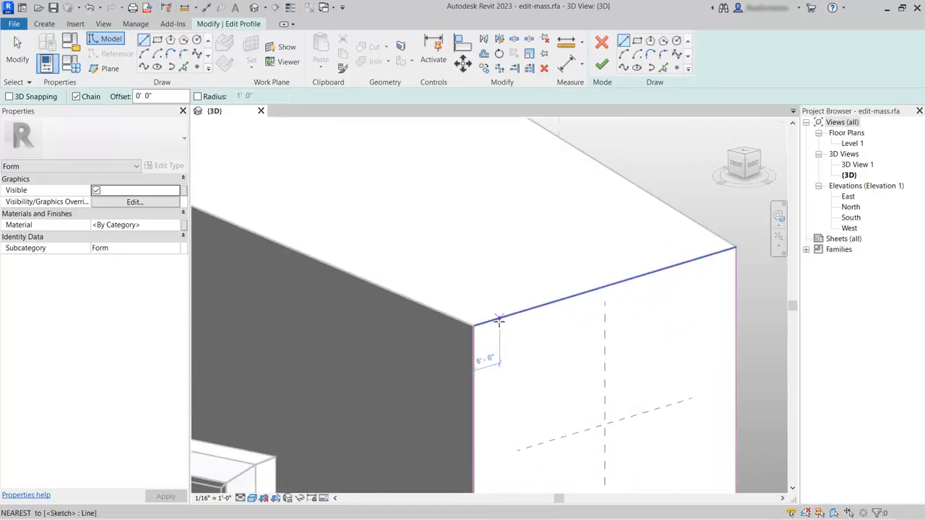
type("11")
key("Return")
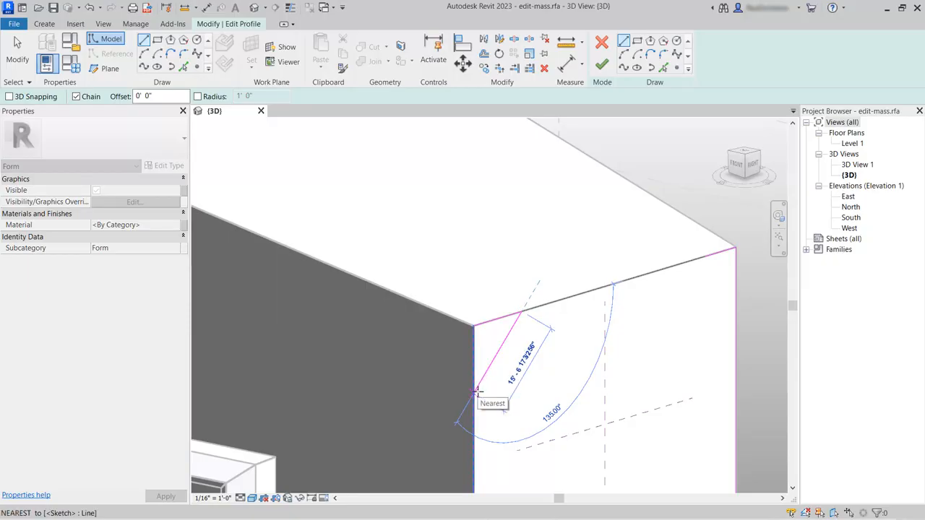
left_click(476, 393)
key("Escape")
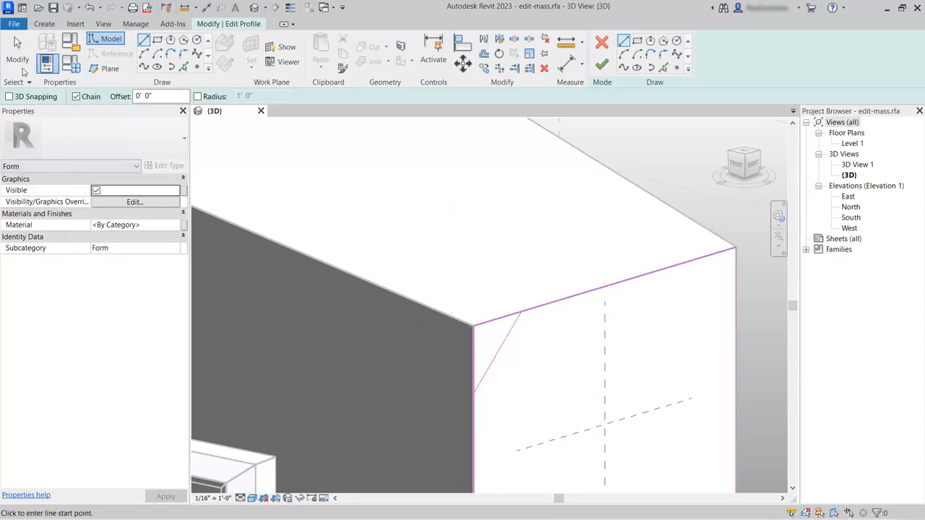
left_click(18, 58)
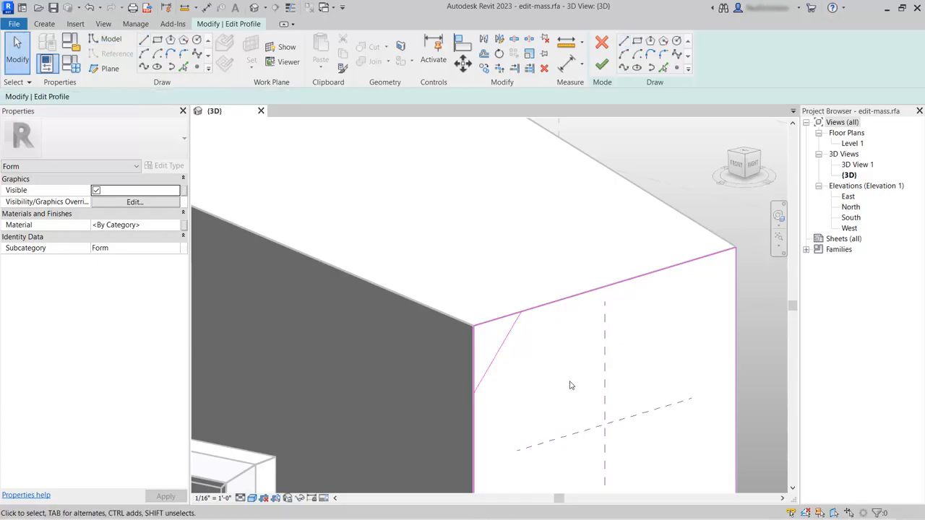
Mirror a copy of the diagonal line about the profile's vertical centre reference to the opposite upper corner
left_click(504, 342)
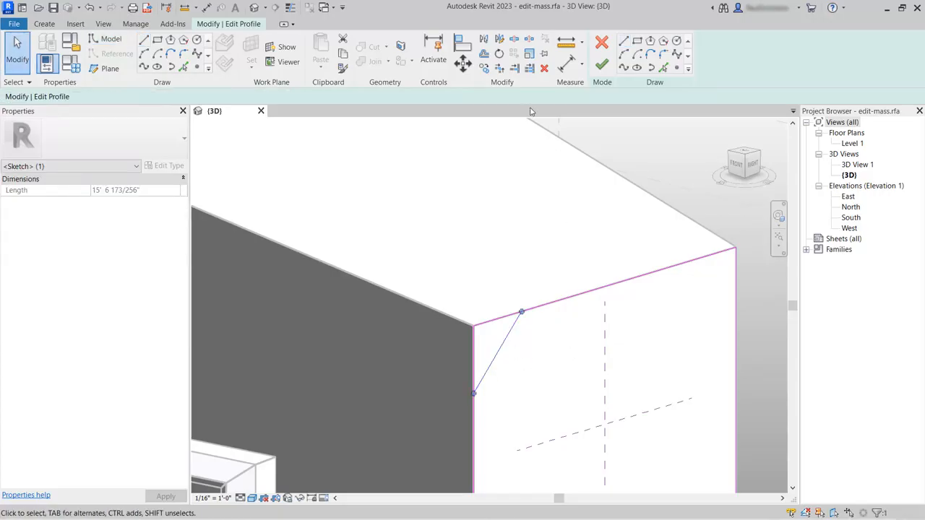
left_click(484, 42)
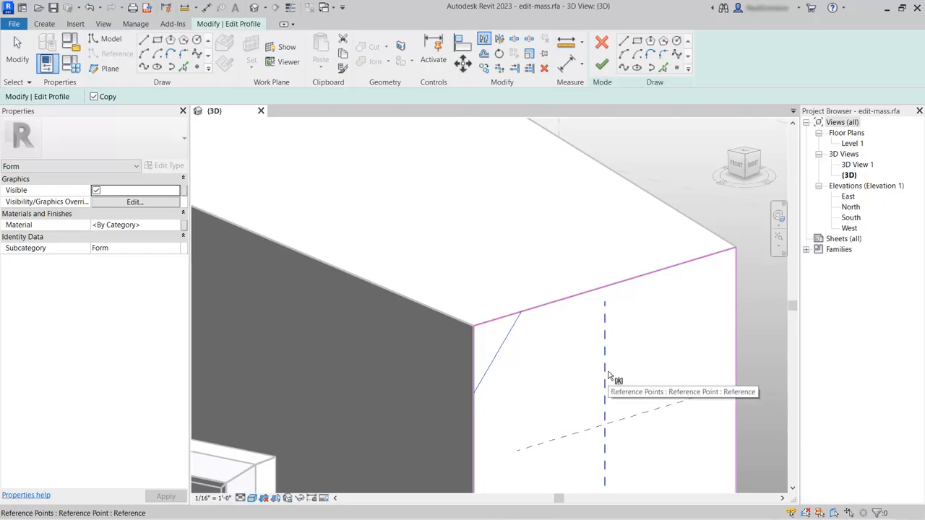
left_click(606, 376)
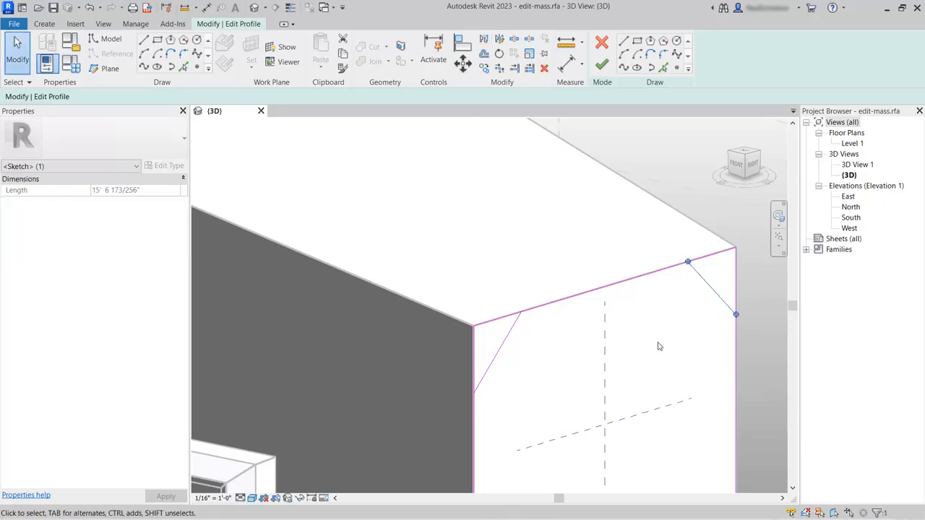
left_click(659, 348)
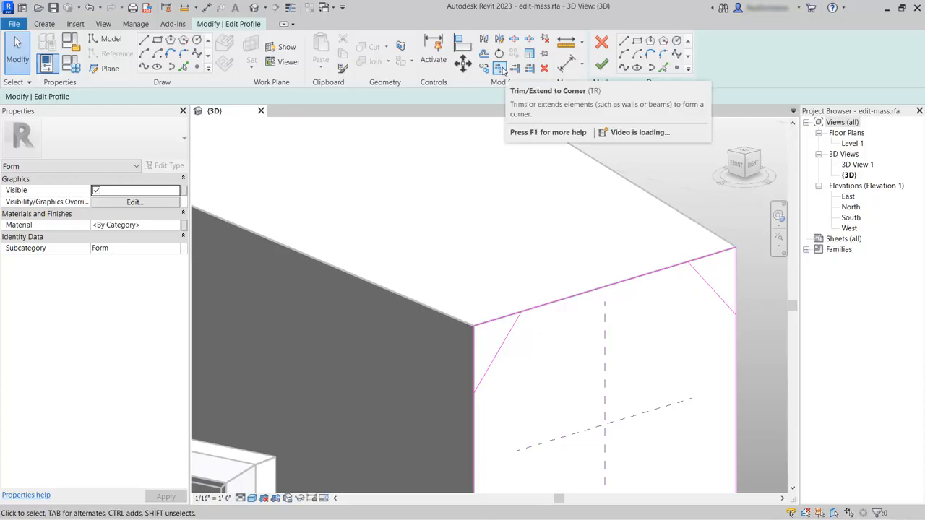
Trim the end profile's top and side lines to both diagonals to cut off the upper corners, and finish the profile edit
left_click(499, 68)
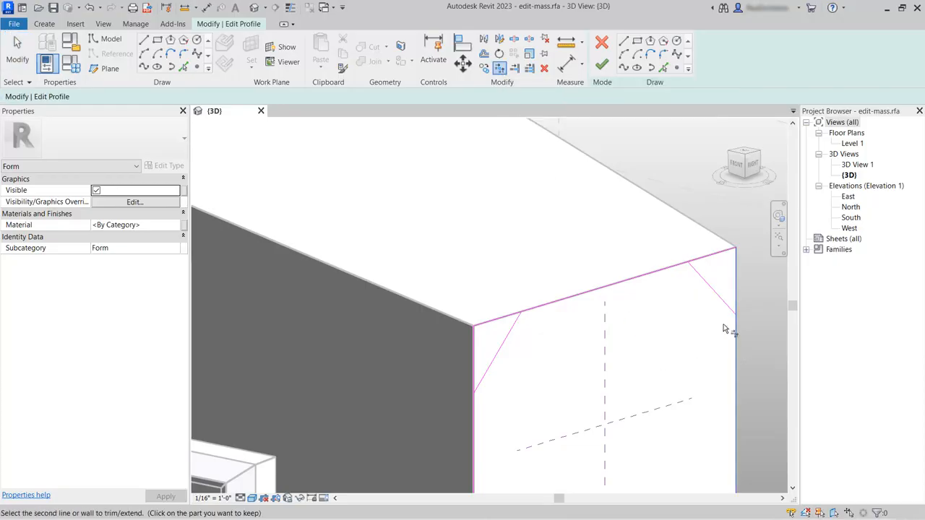
left_click(692, 271)
left_click(666, 267)
left_click(548, 305)
left_click(513, 335)
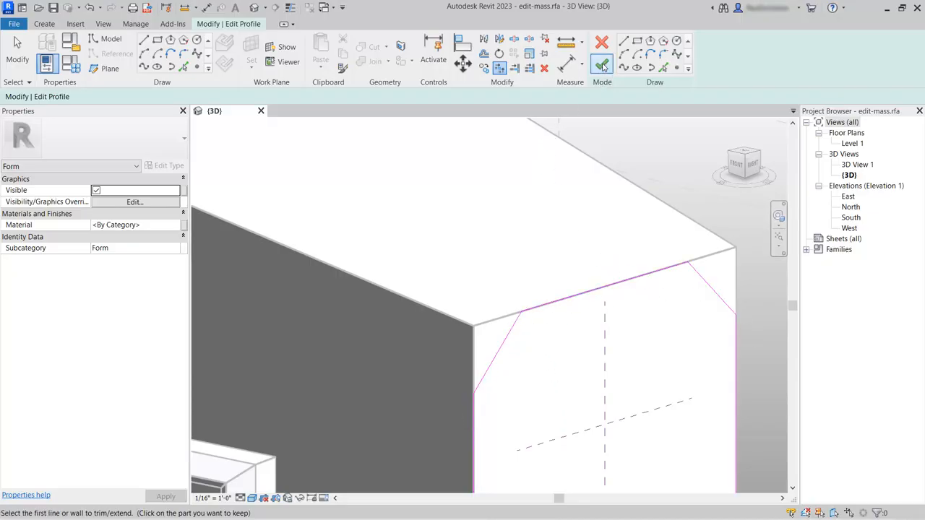
left_click(605, 66)
scroll(556, 268, "down", 5)
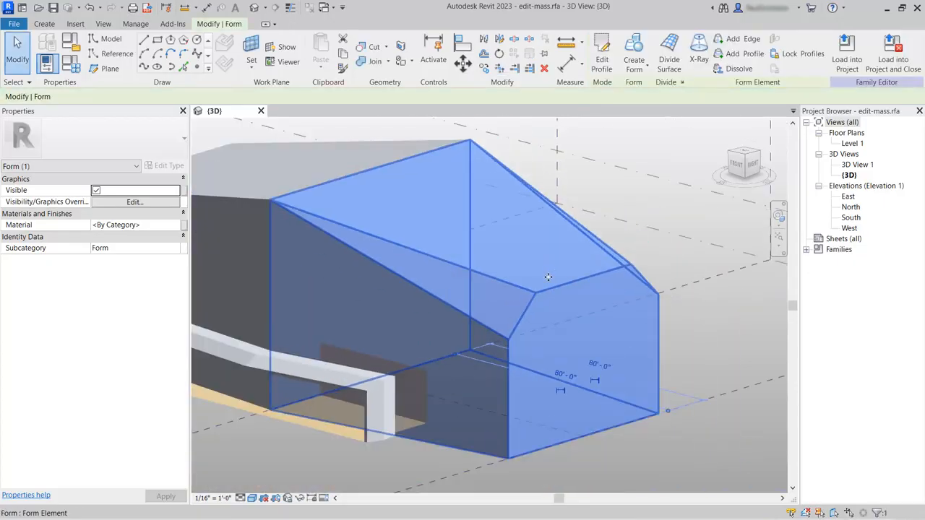
left_click(618, 416)
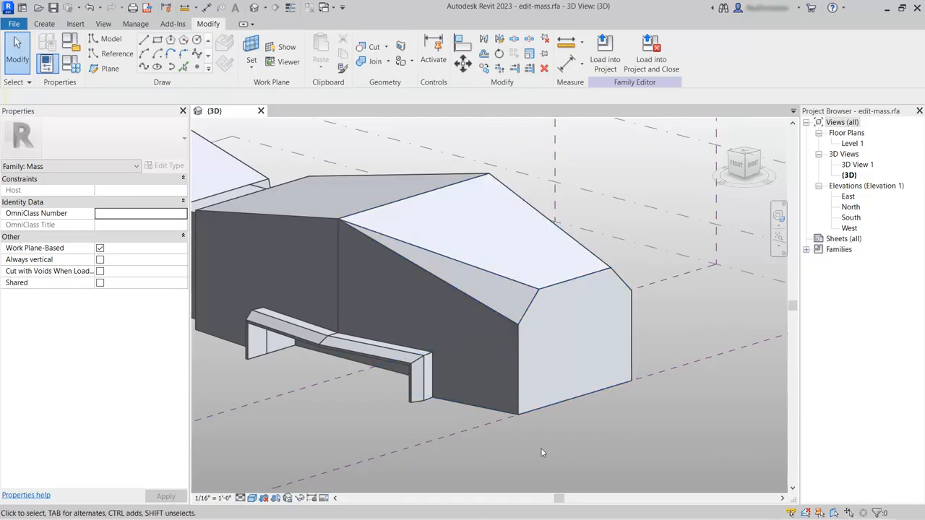
Start editing the profile at the opposite end of the main mass, beside the neighbouring wing
middle_click_drag(606, 443, 506, 347, "shift")
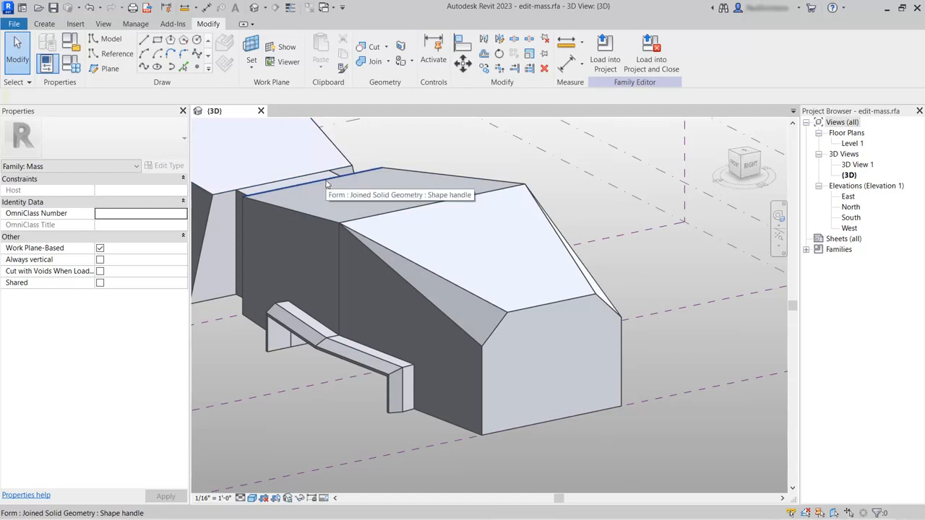
left_click(377, 175)
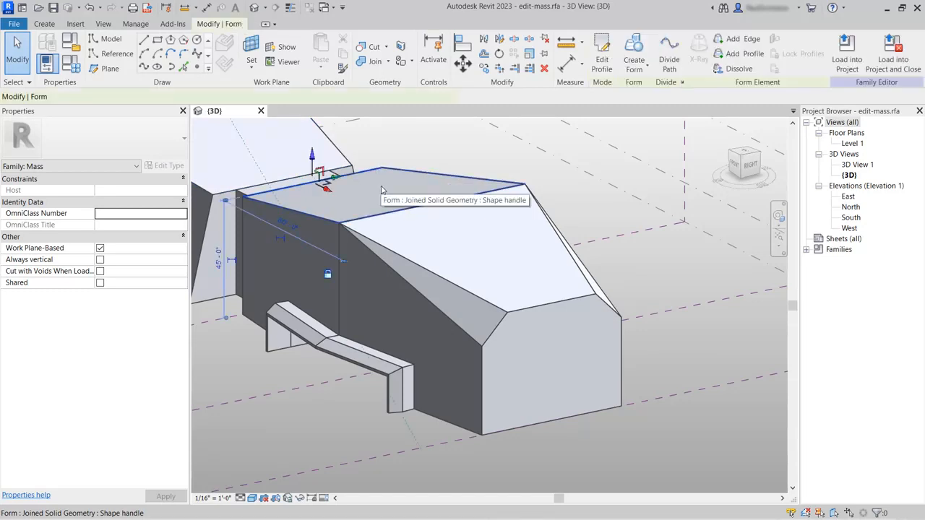
left_click(607, 50)
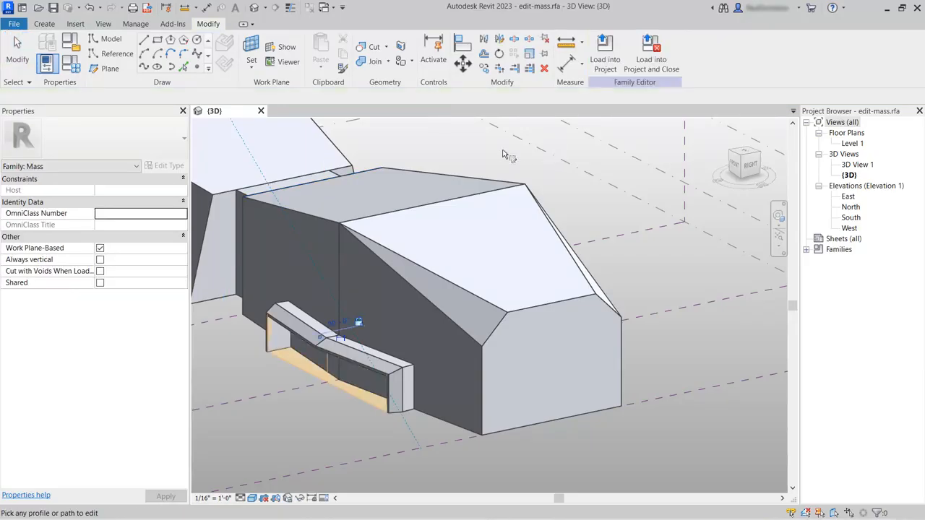
left_click(368, 171)
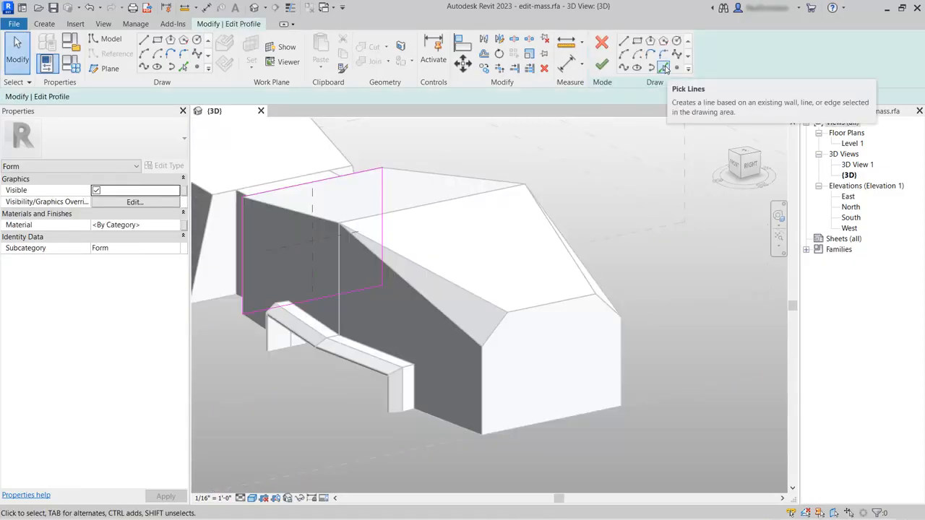
Add both corner diagonals to this profile with Pick Lines, based on the chamfered edges of the finished end face
left_click(664, 68)
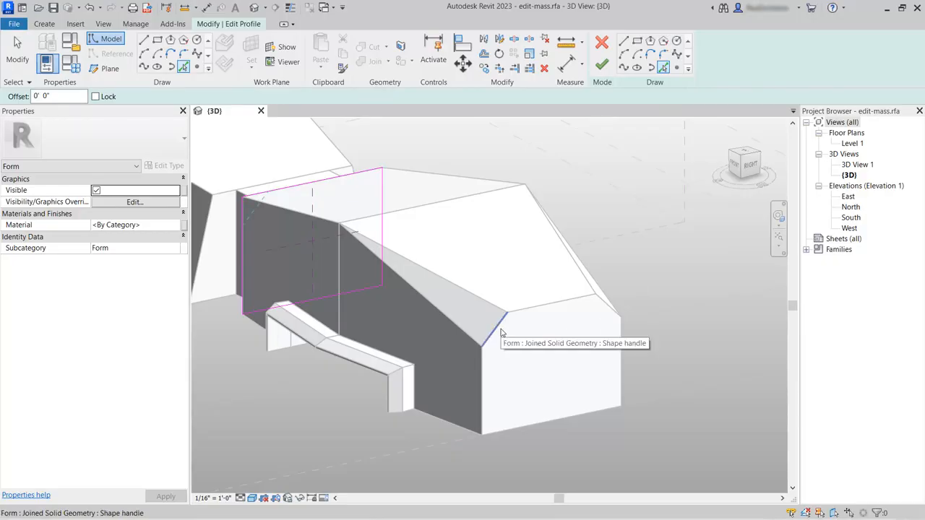
left_click(253, 194)
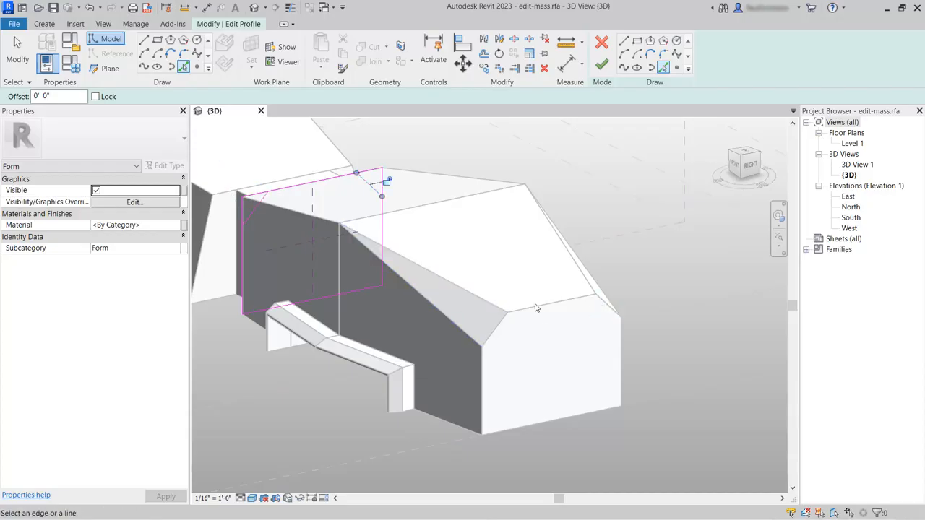
left_click(361, 181)
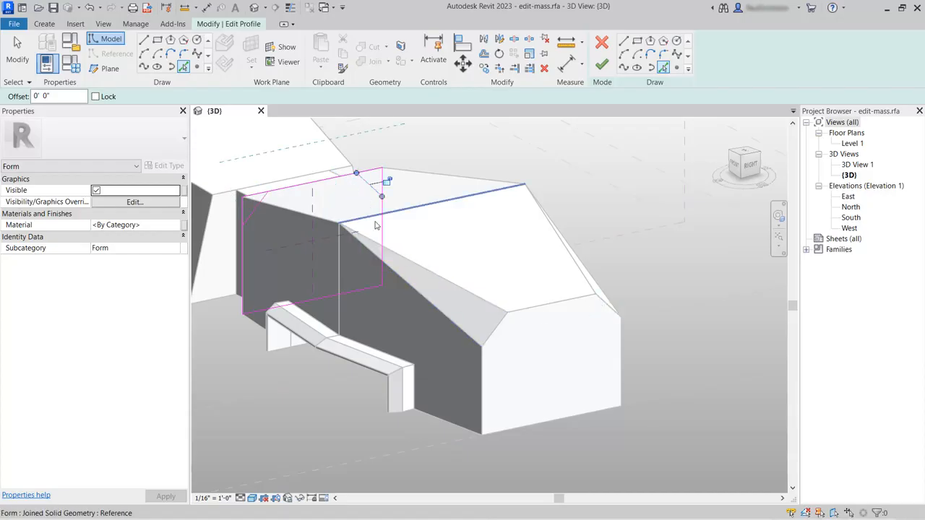
Trim the far profile's upper corners to the picked diagonals, finish the profile edit and clear the selection
left_click(498, 70)
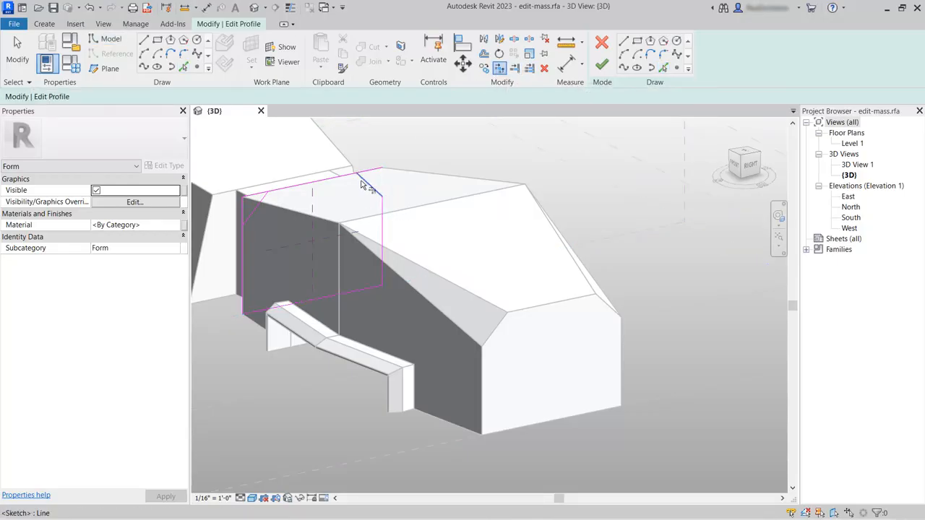
left_click(289, 190)
left_click(248, 239)
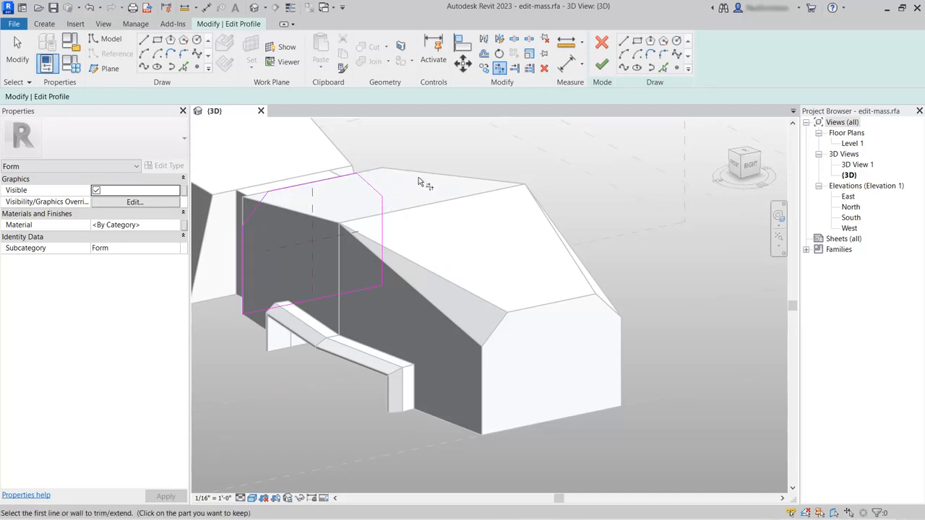
left_click(602, 66)
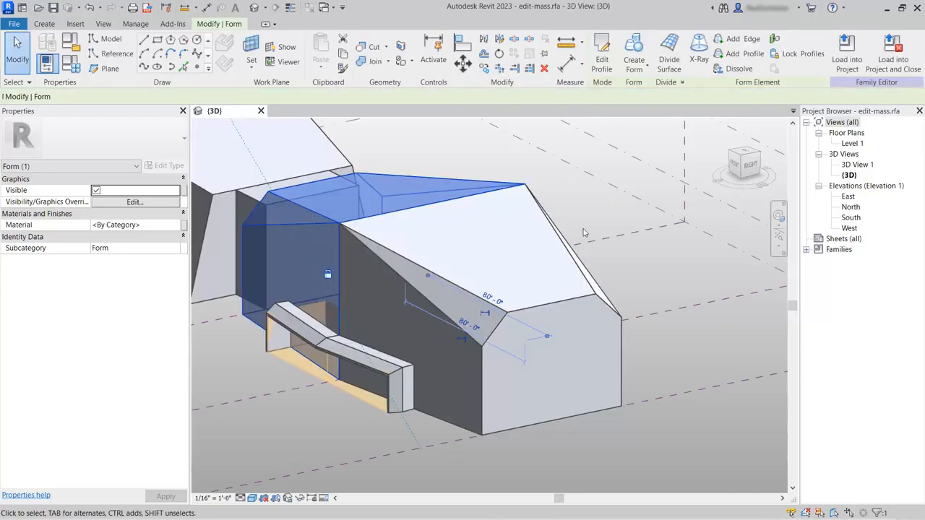
left_click(315, 438)
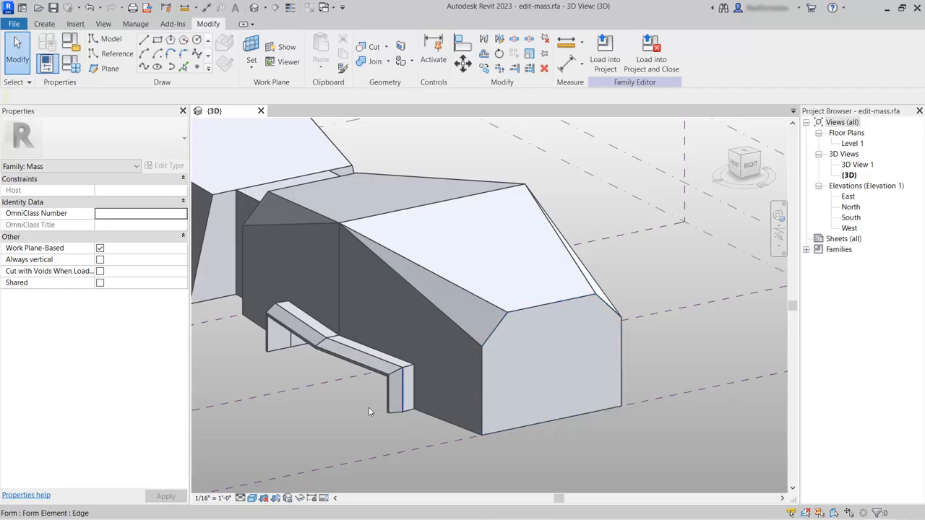
Lower the top vertex of the main mass's middle vertical edge above the canopy straight down to the edge's midpoint
middle_click_drag(355, 407, 562, 386, "shift")
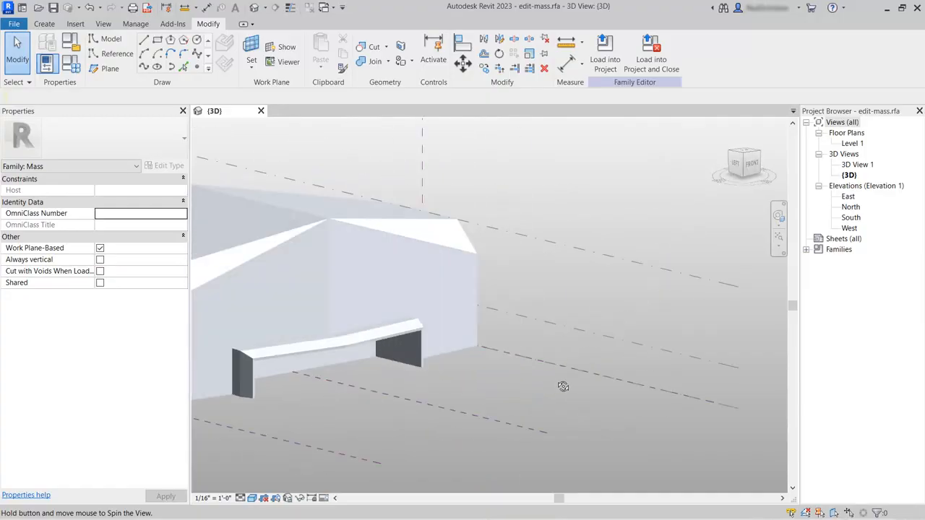
middle_click_drag(407, 403, 584, 390)
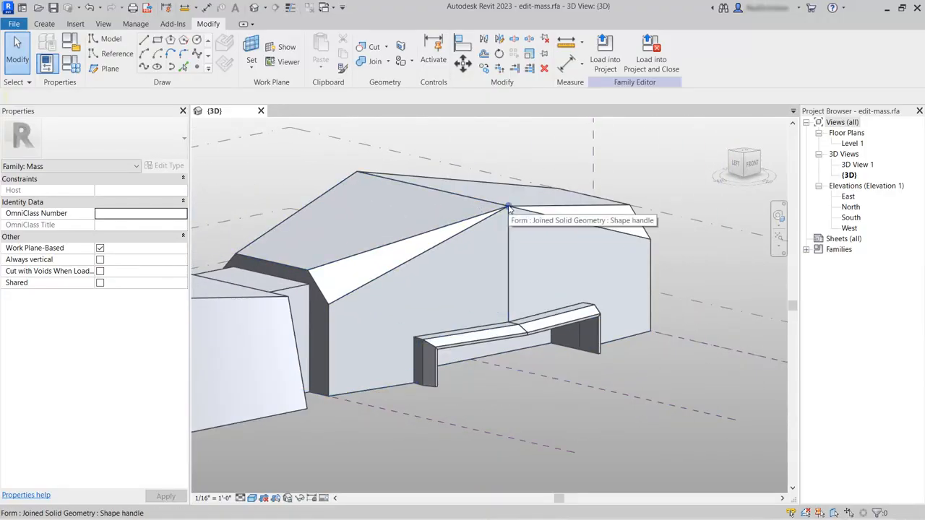
left_click(509, 208)
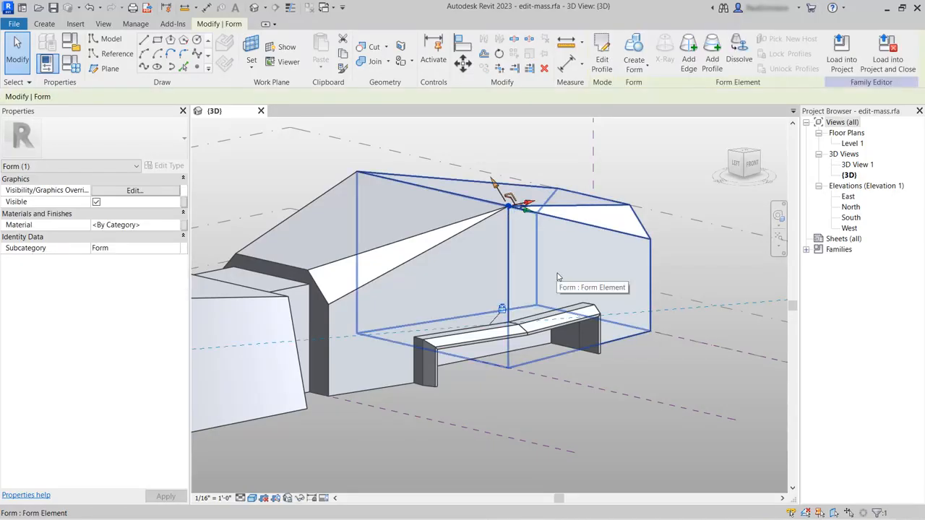
scroll(480, 177, "up", 2)
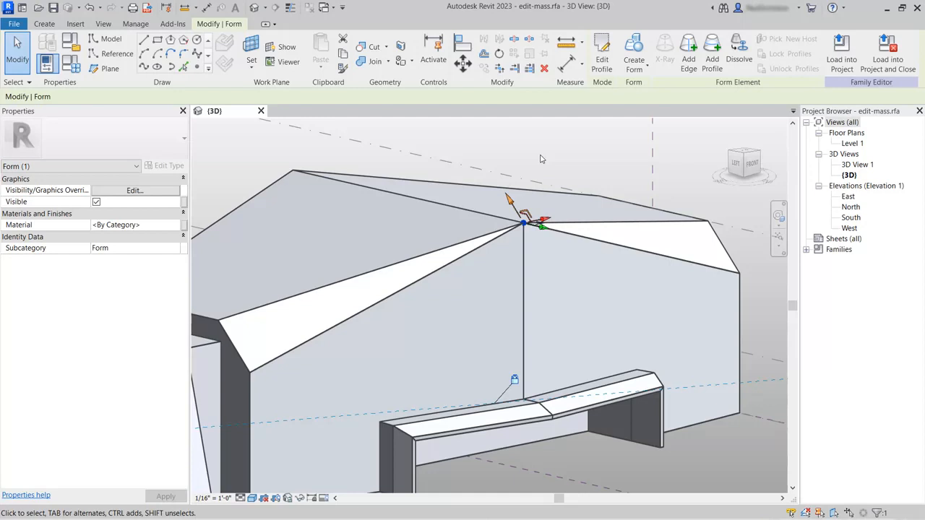
key("space")
left_click_drag(524, 209, 530, 295)
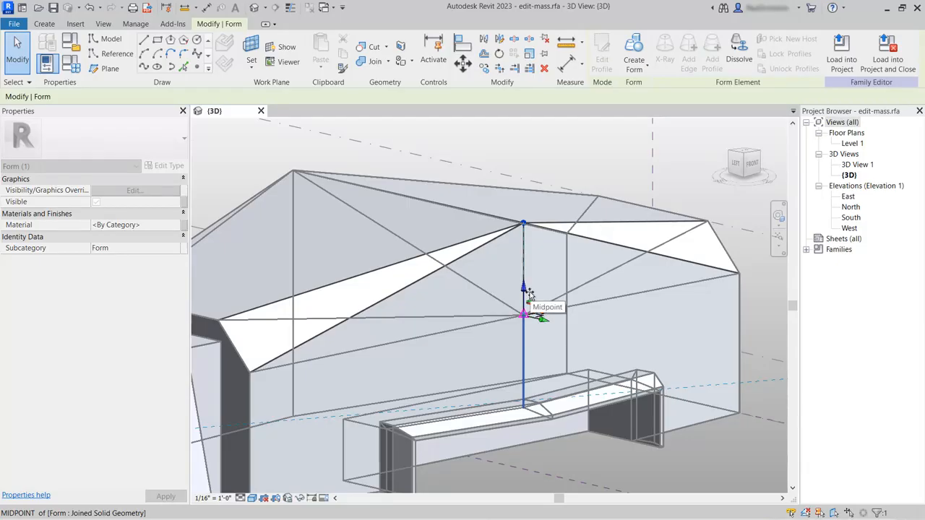
left_click_drag(530, 295, 530, 296)
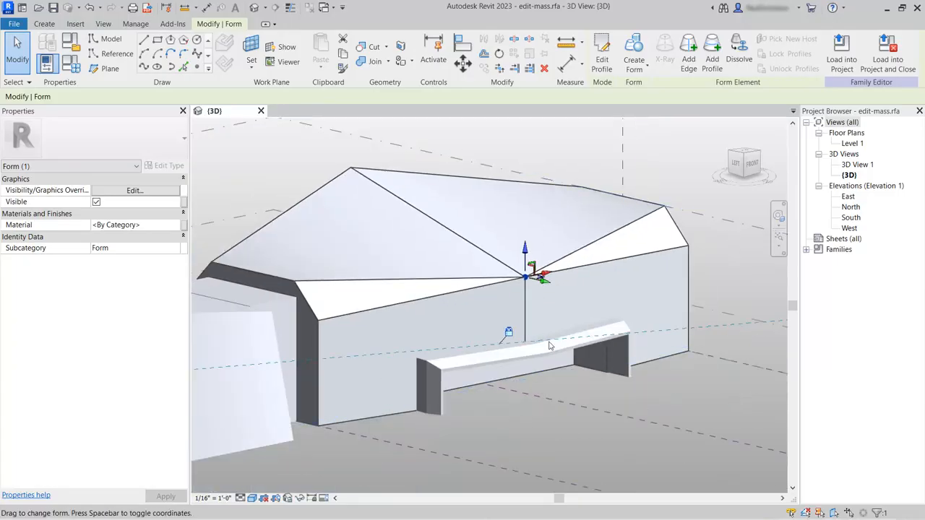
middle_click_drag(504, 368, 627, 424, "shift")
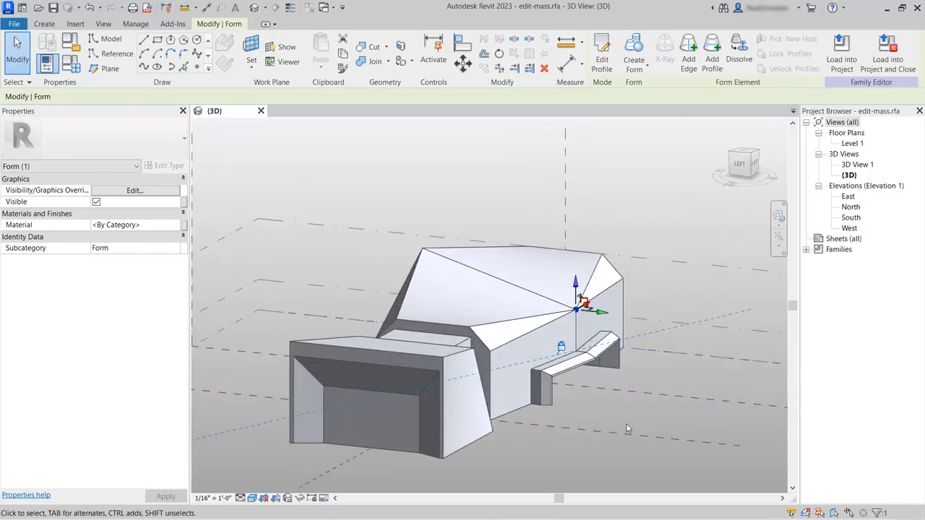
left_click(627, 424)
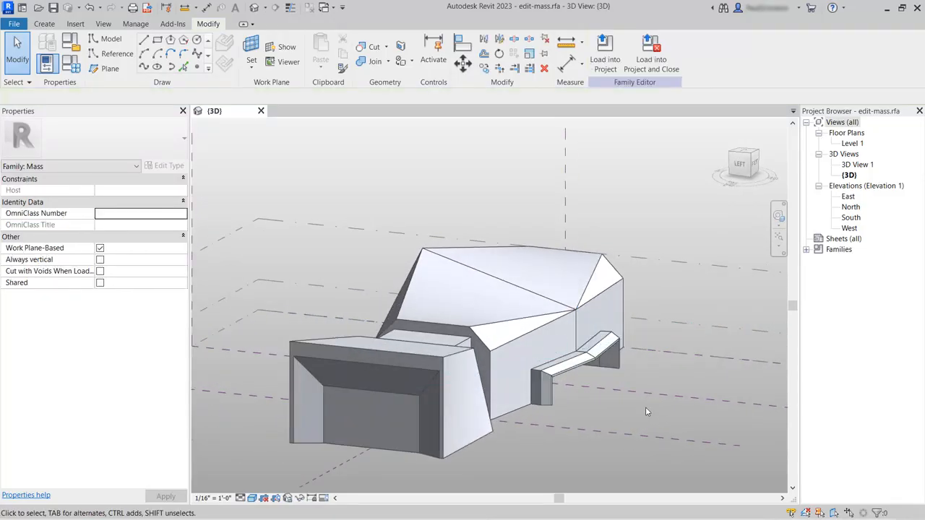